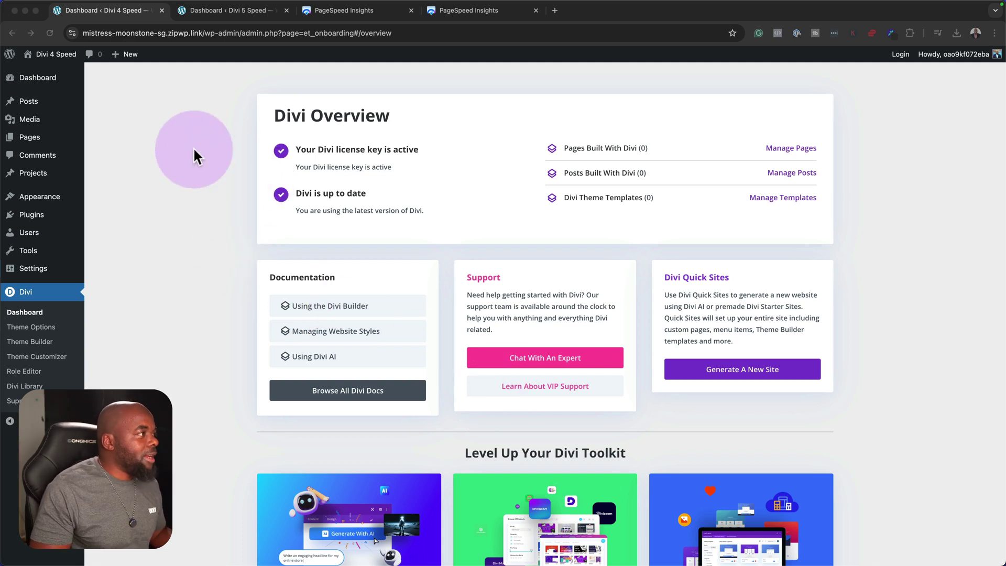
# Go to the Divi 5 Speed site's dashboard and start generating a new site from the Divi Overview.
pyautogui.click(192, 152)
pyautogui.moveTo(65, 54)
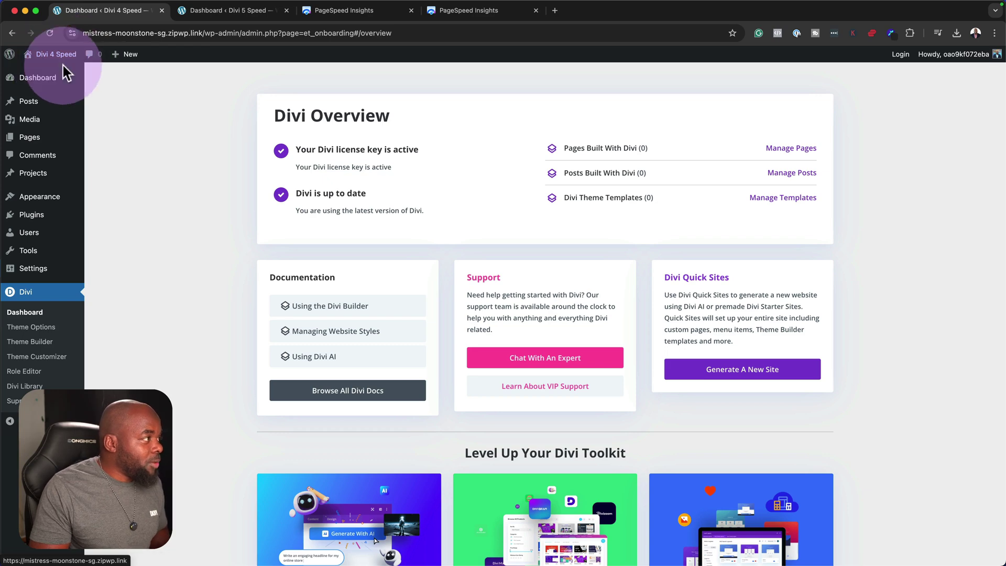
pyautogui.click(235, 16)
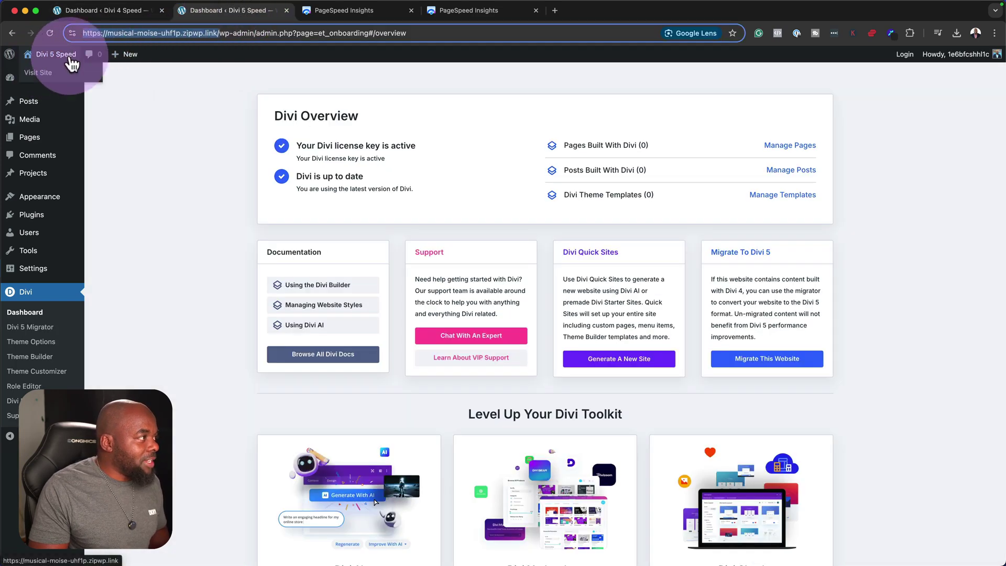
pyautogui.click(160, 108)
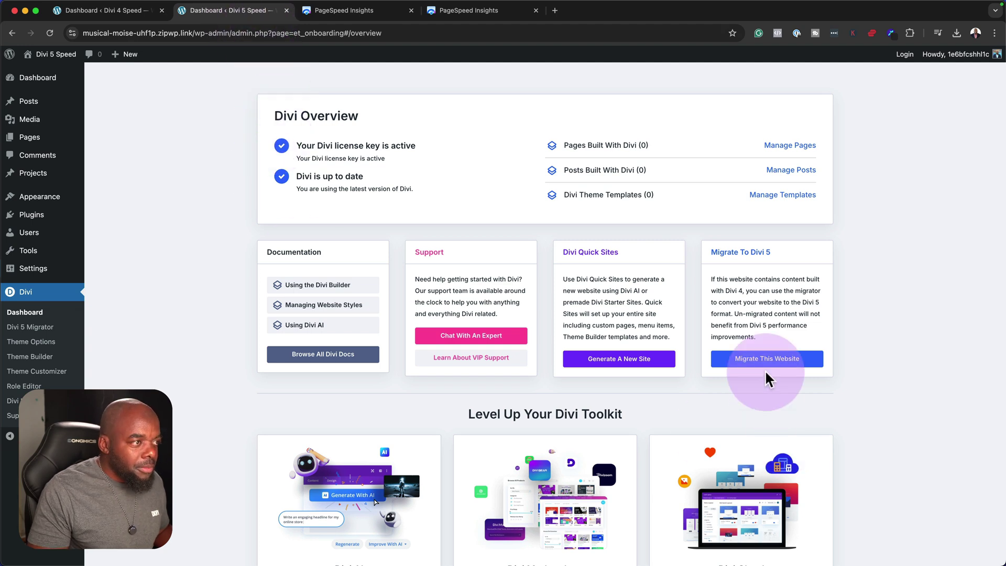
# Build the Divi 5 Speed site from the Law Firm starter site, keeping all pages, and publish it.
pyautogui.click(626, 361)
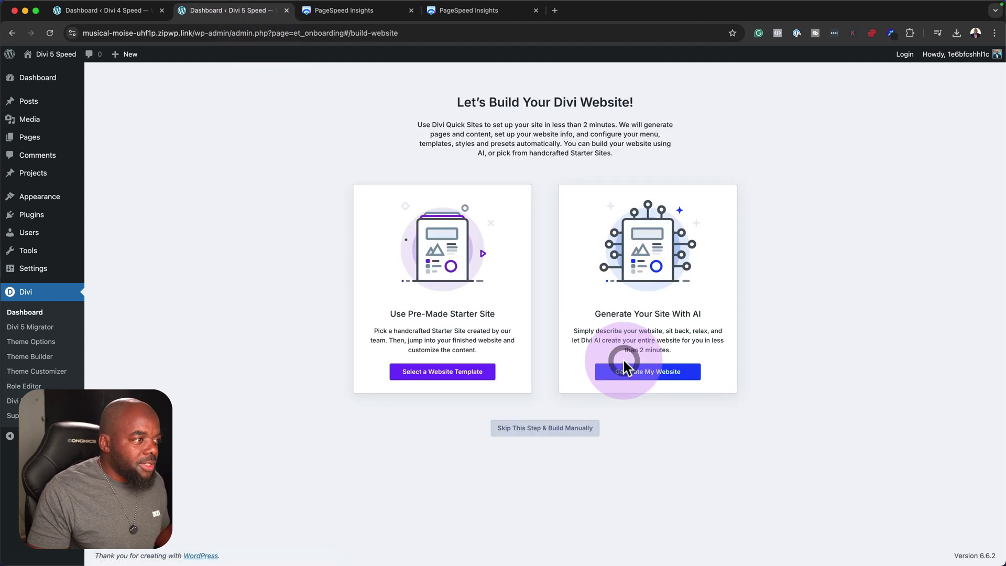
pyautogui.click(445, 373)
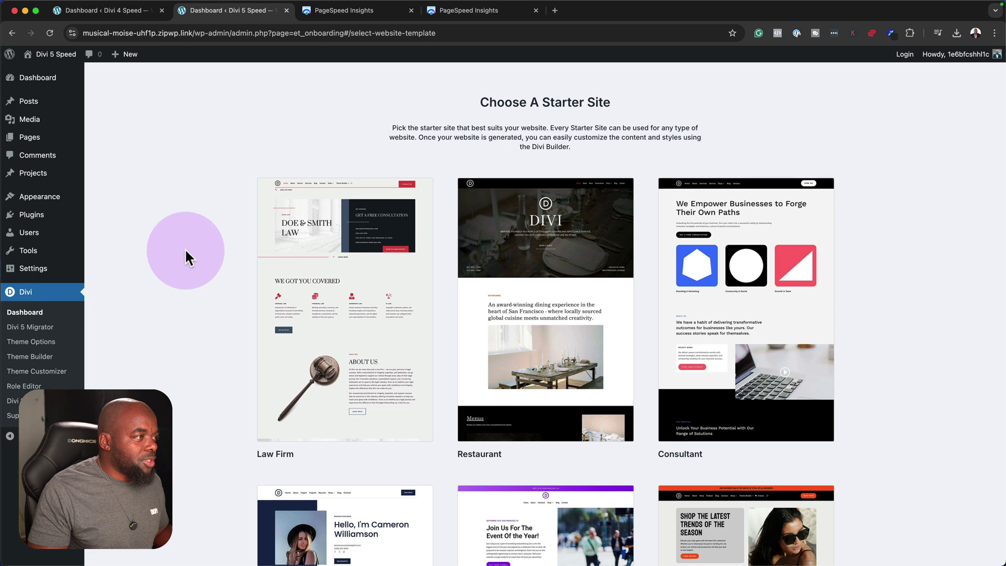
pyautogui.moveTo(341, 233)
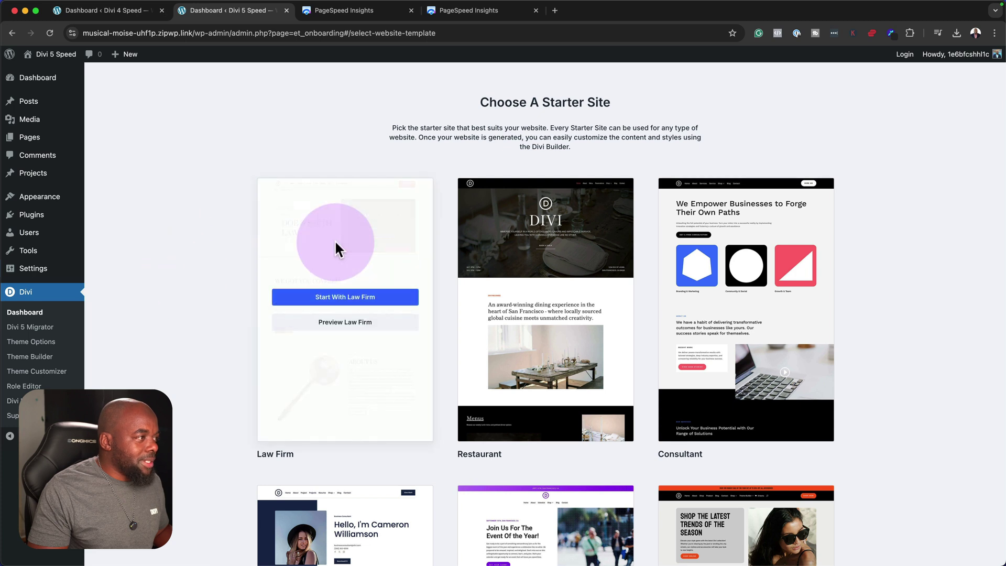
pyautogui.click(360, 303)
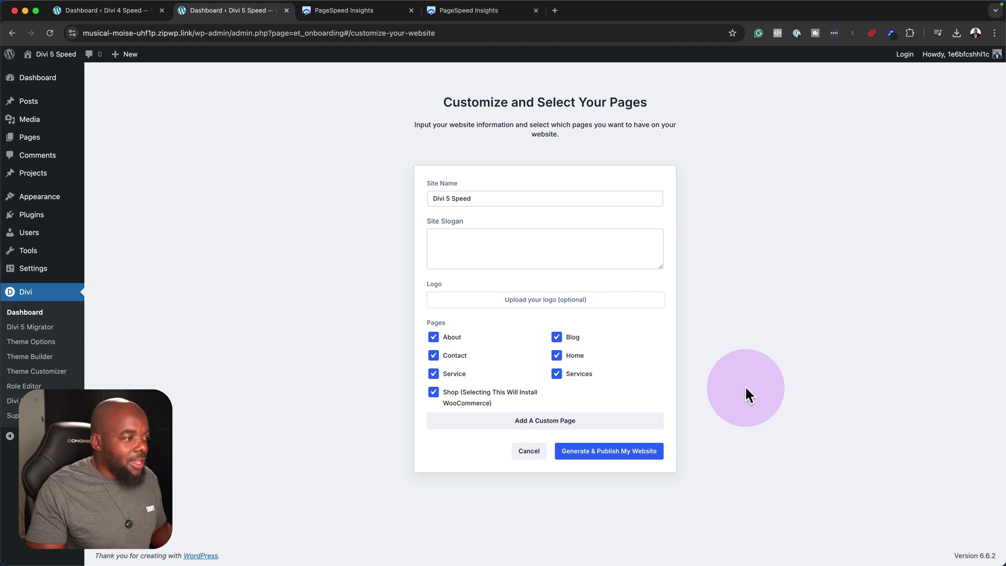
pyautogui.click(606, 454)
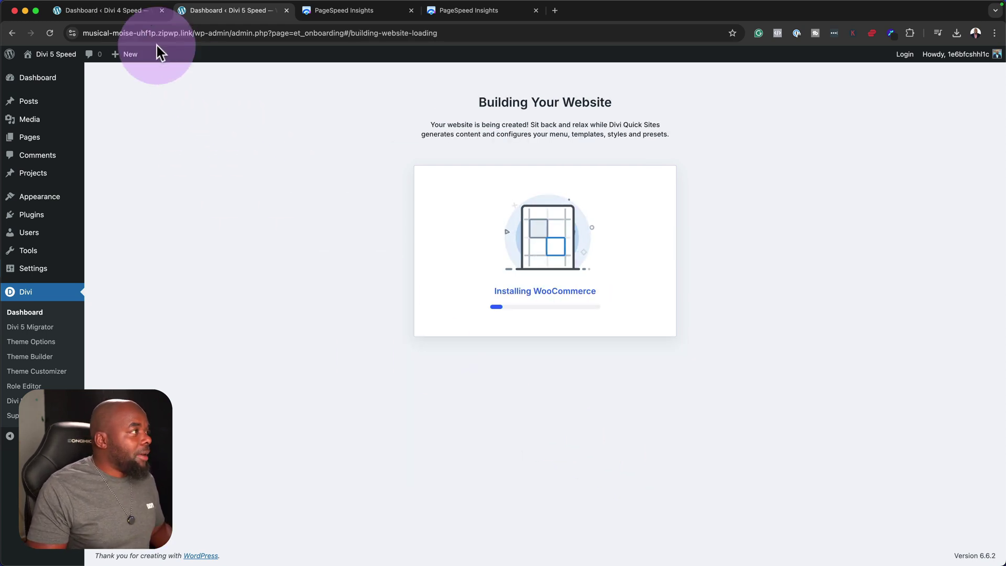
# On the Divi 4 Speed dashboard, generate and publish the Law Firm starter site with all pages.
pyautogui.click(135, 13)
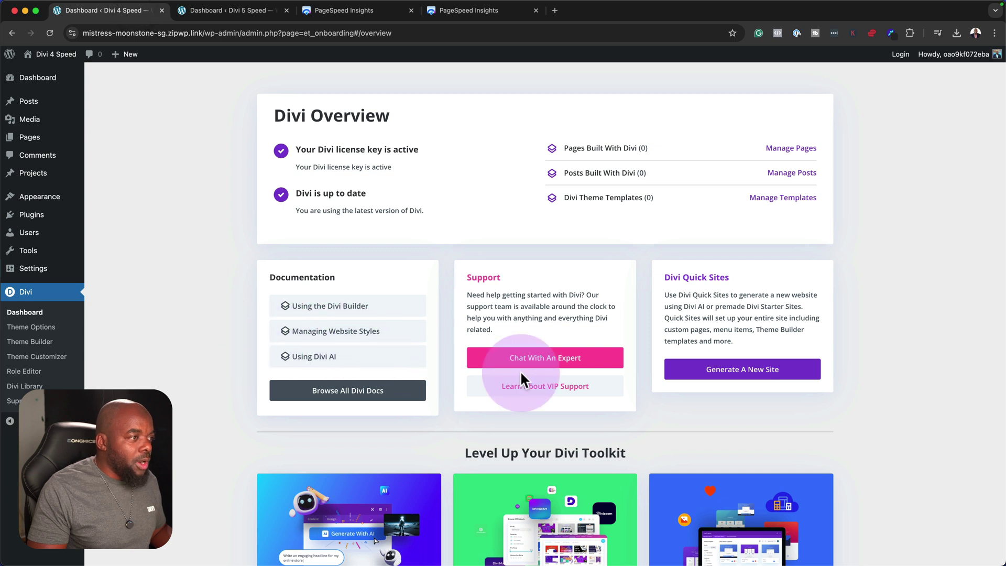
pyautogui.click(750, 373)
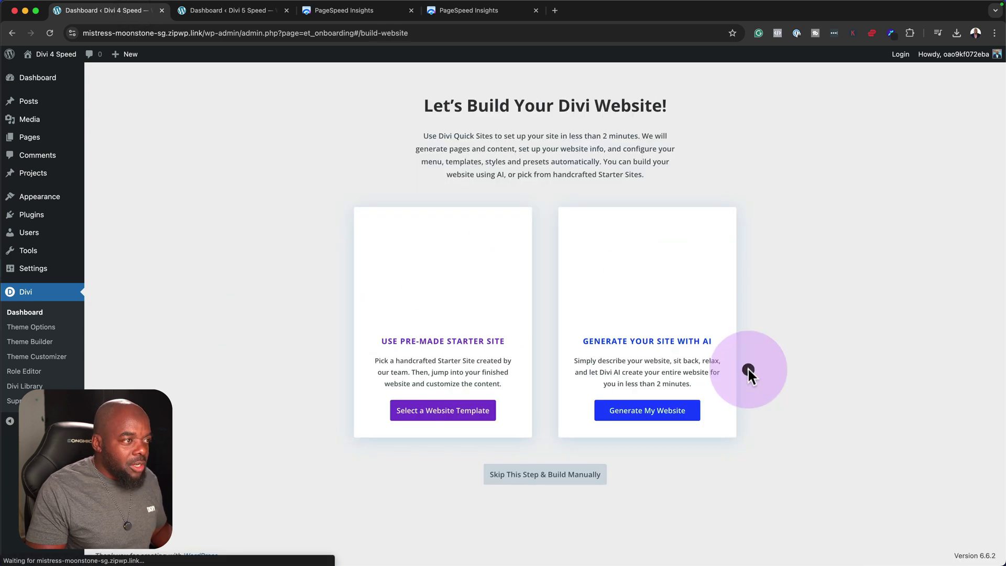
pyautogui.click(458, 402)
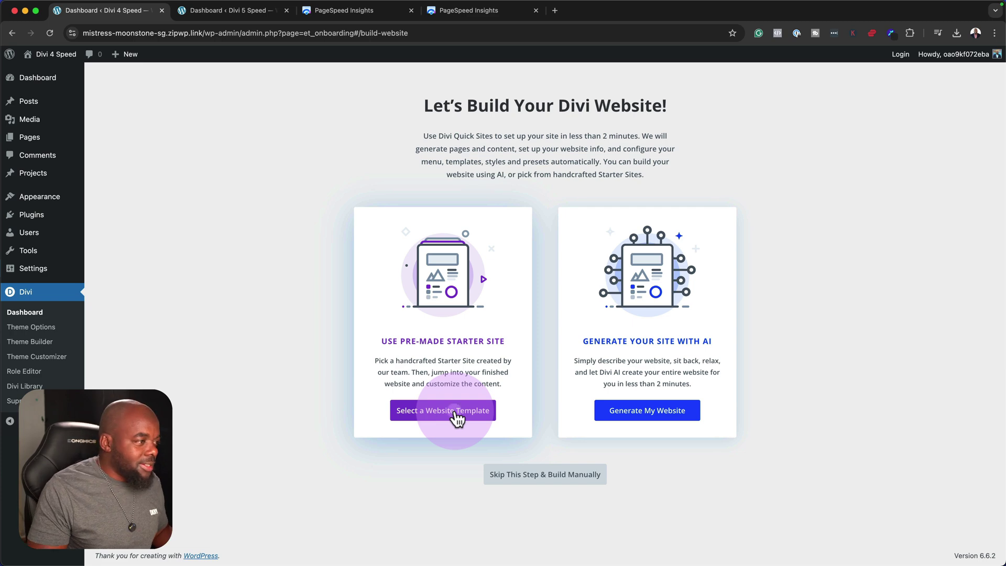
pyautogui.click(456, 414)
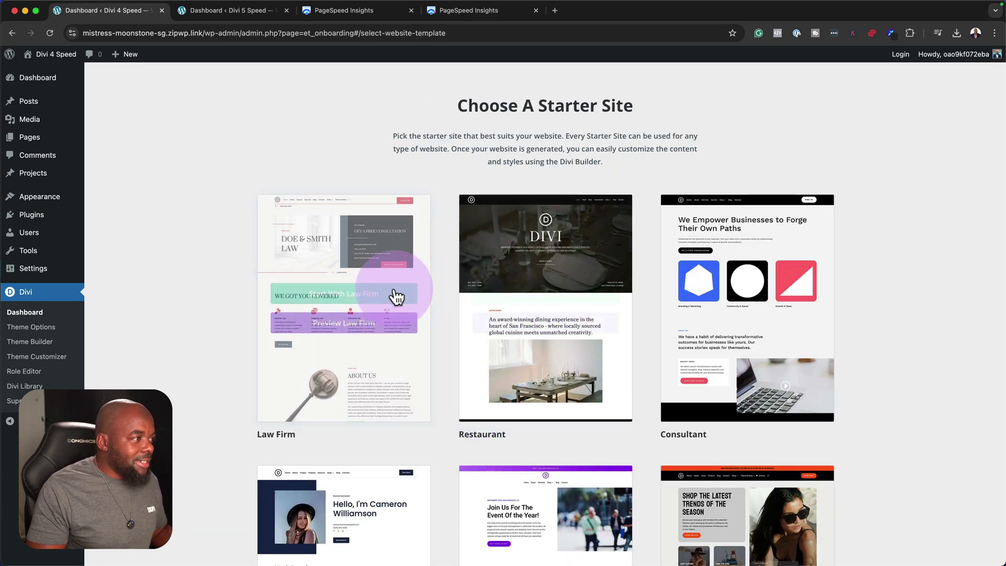
pyautogui.click(383, 295)
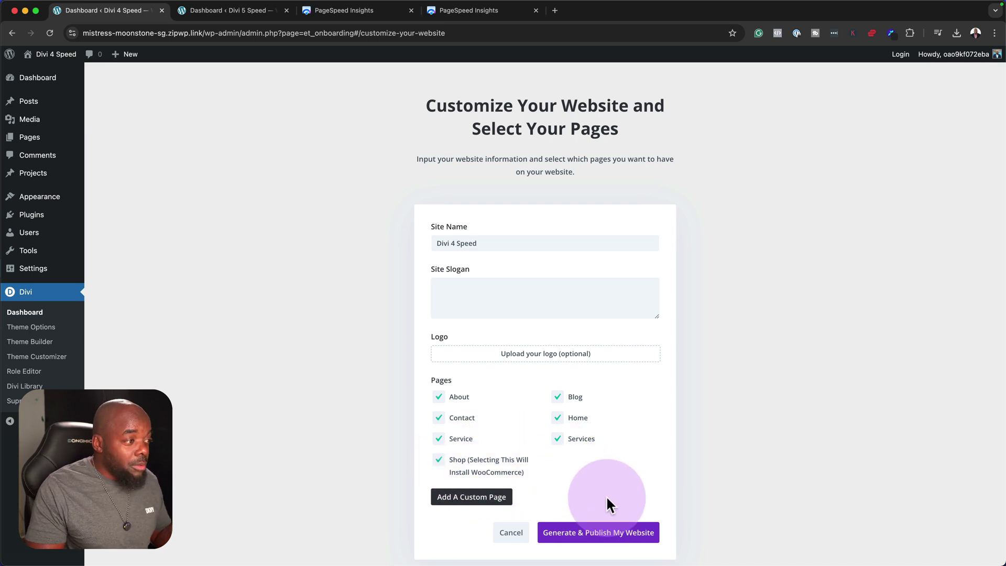
pyautogui.click(607, 532)
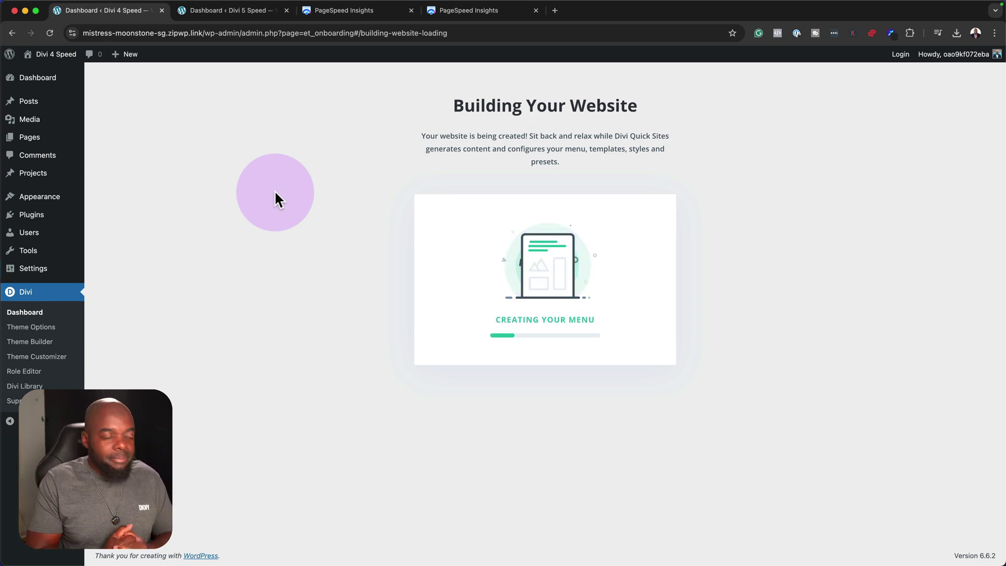
# Check the Divi 5 and Divi 4 Speed build progress until the Divi 4 site is ready.
pyautogui.click(263, 15)
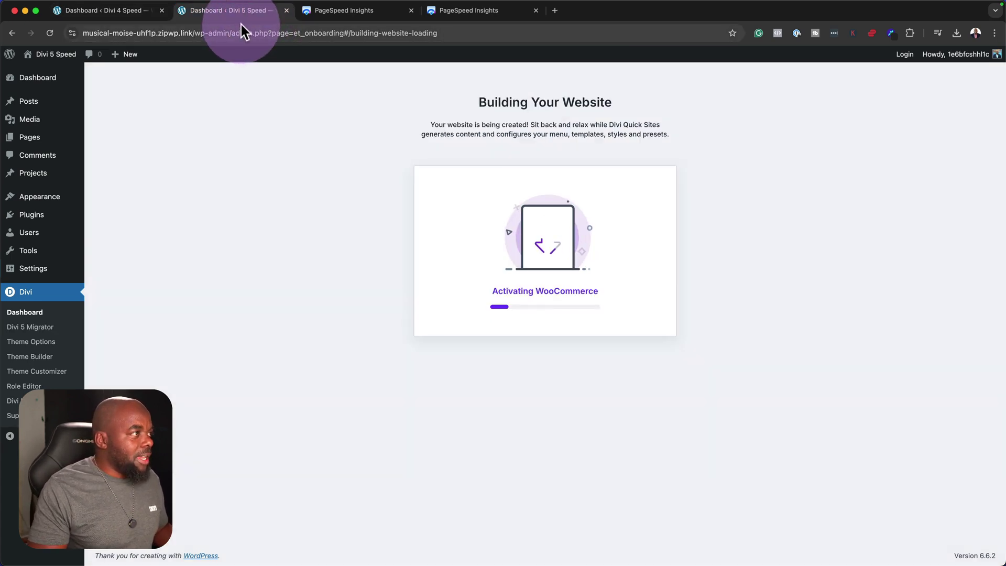
pyautogui.click(130, 12)
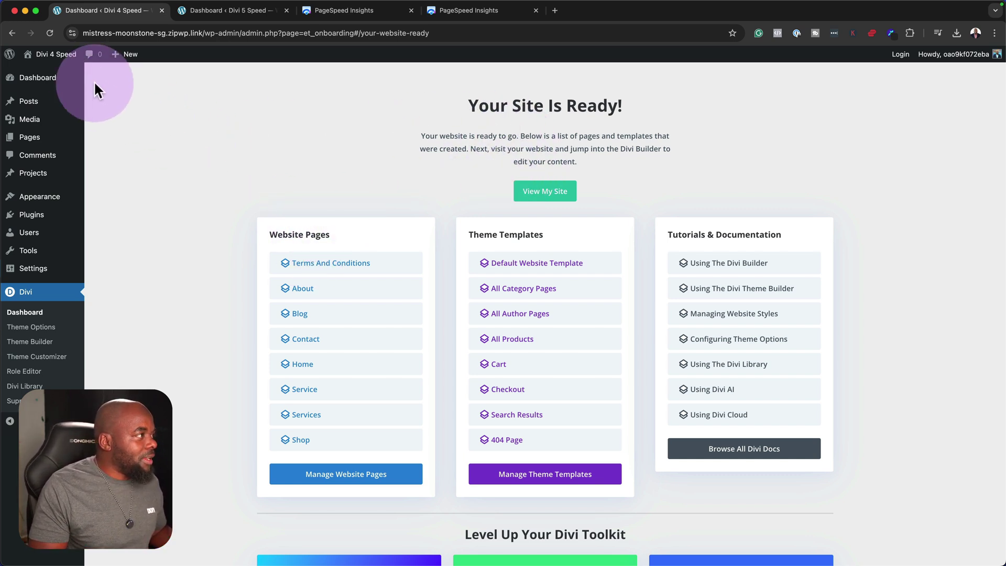
# Visit the live Divi 4 Speed site from the admin bar and close its dashboard tab.
pyautogui.scroll(-9, 228, 301)
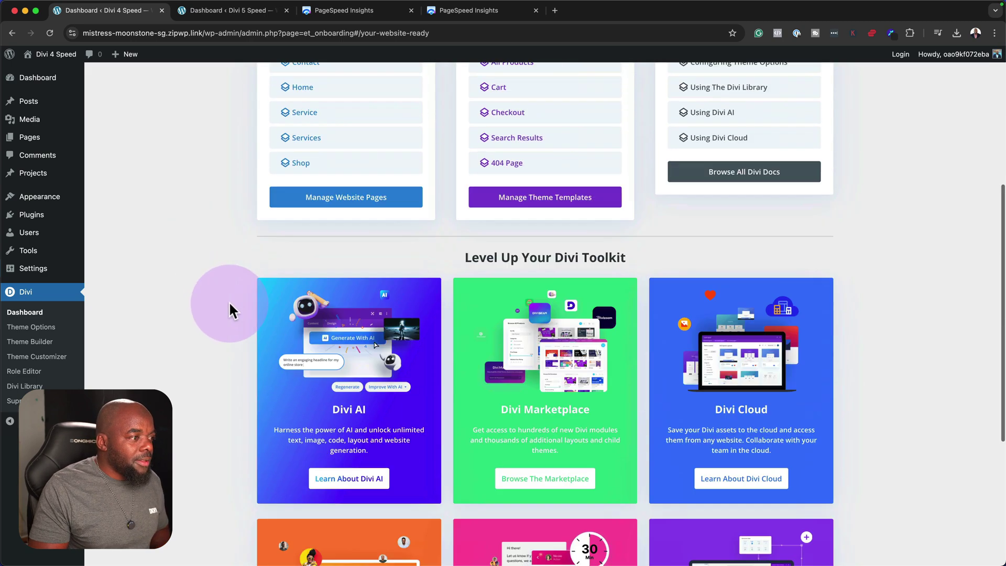
pyautogui.scroll(9, 229, 300)
pyautogui.moveTo(42, 54)
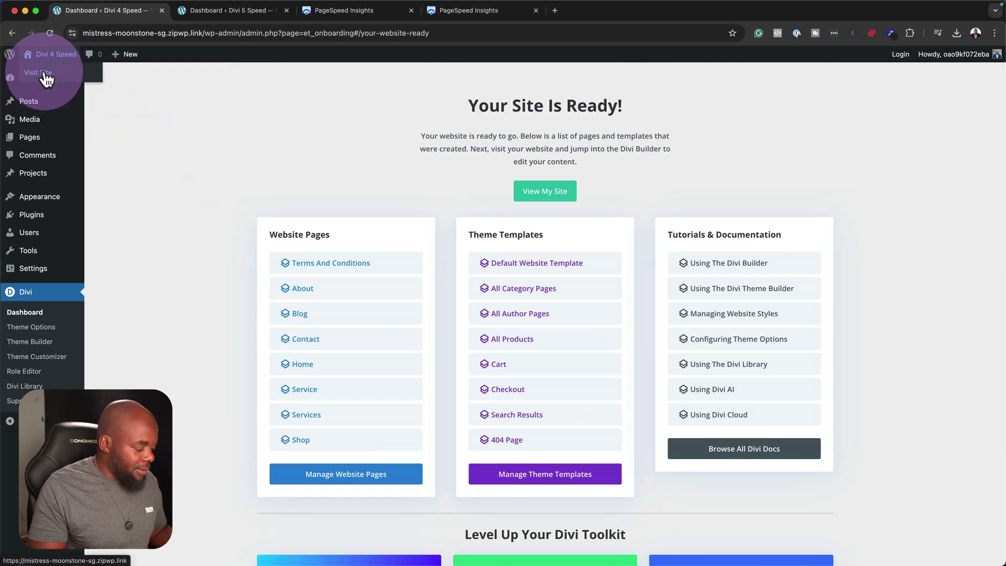
pyautogui.keyDown('super'); pyautogui.click(46, 77); pyautogui.keyUp('super')
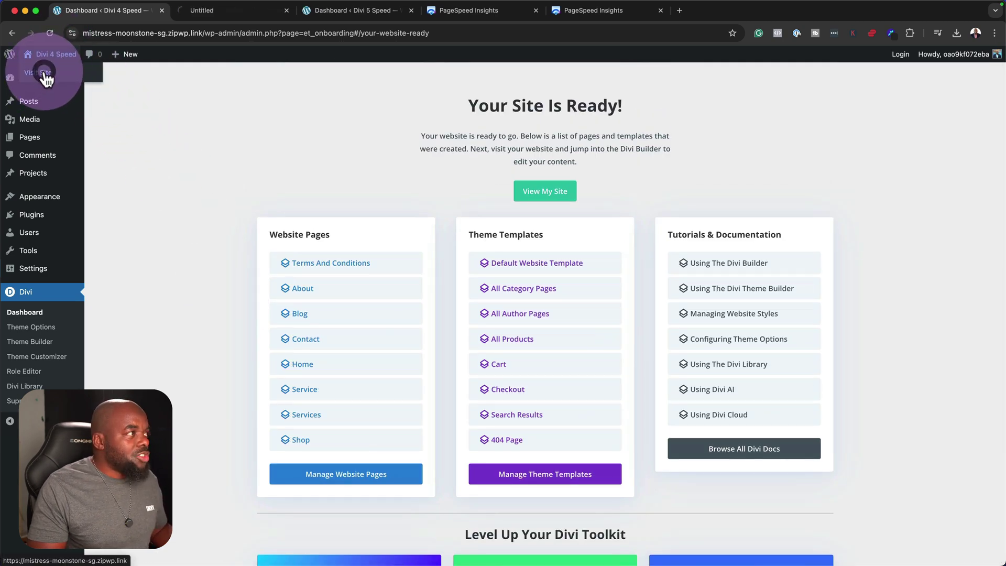
pyautogui.click(210, 12)
pyautogui.click(162, 12)
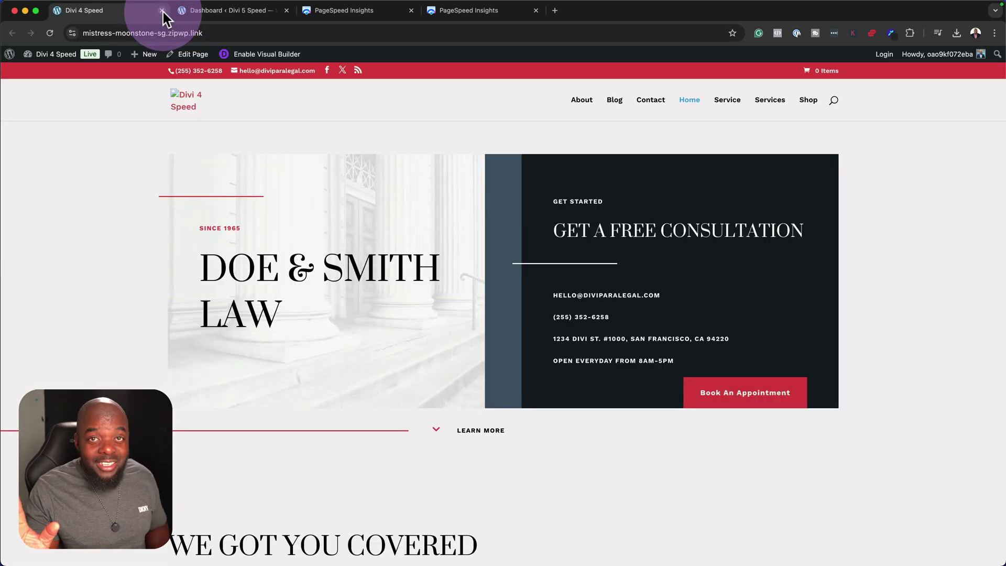
# Scroll through the Divi 4 and Divi 5 home pages and reload the Divi 5 Speed homepage.
pyautogui.click(226, 11)
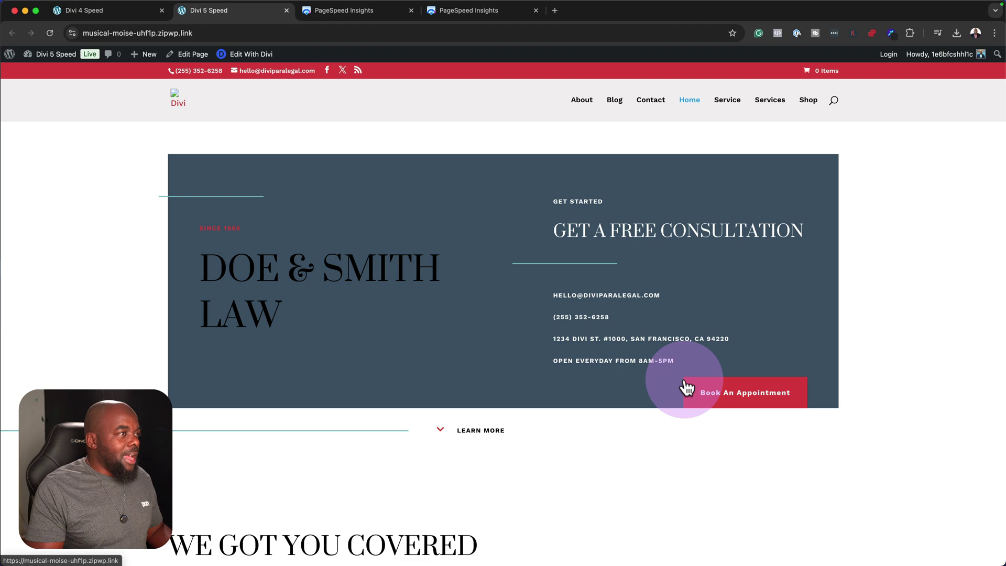
pyautogui.scroll(-5, 685, 386)
pyautogui.scroll(5, 685, 386)
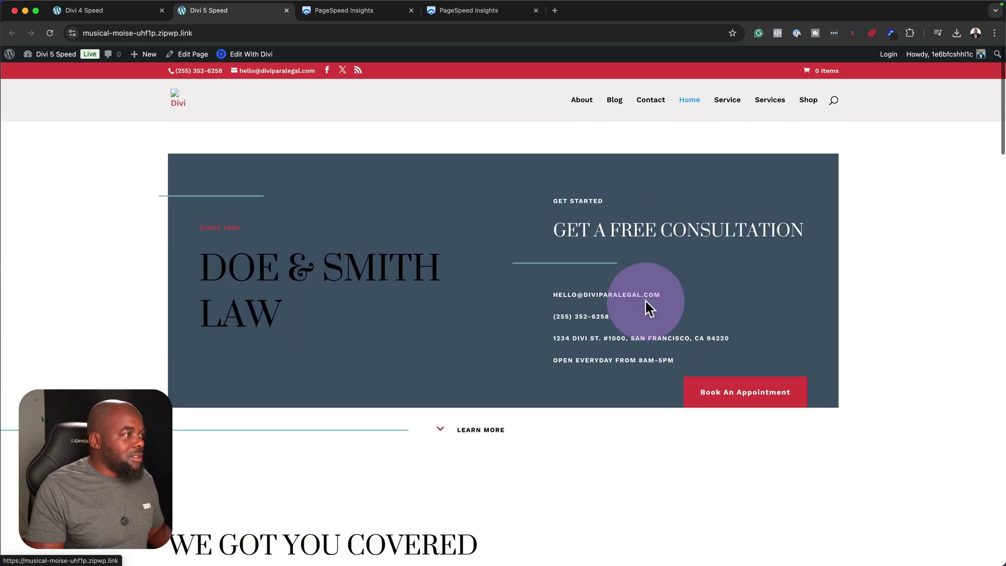
pyautogui.click(140, 14)
pyautogui.scroll(-5, 519, 351)
pyautogui.scroll(5, 538, 382)
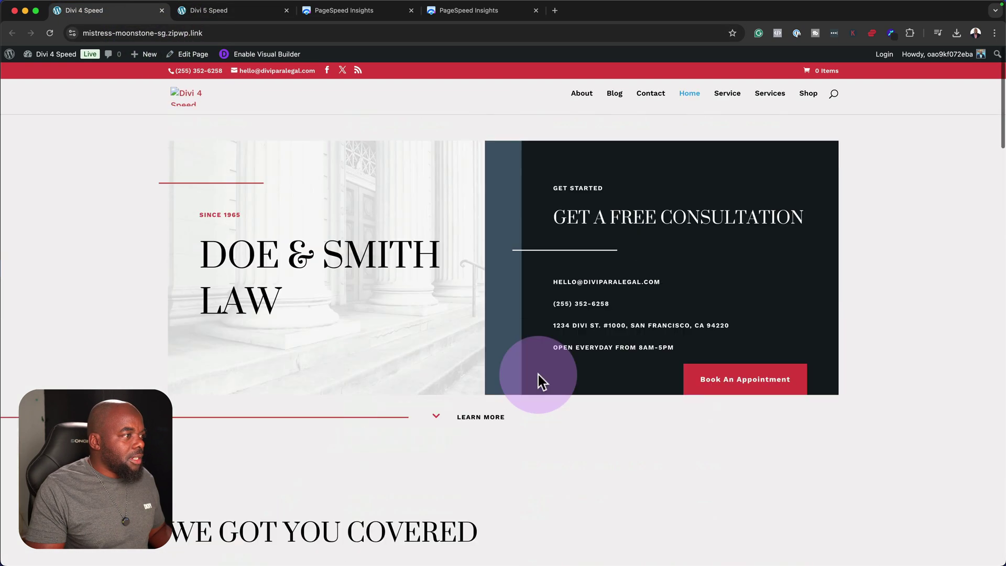
pyautogui.click(223, 11)
pyautogui.click(48, 35)
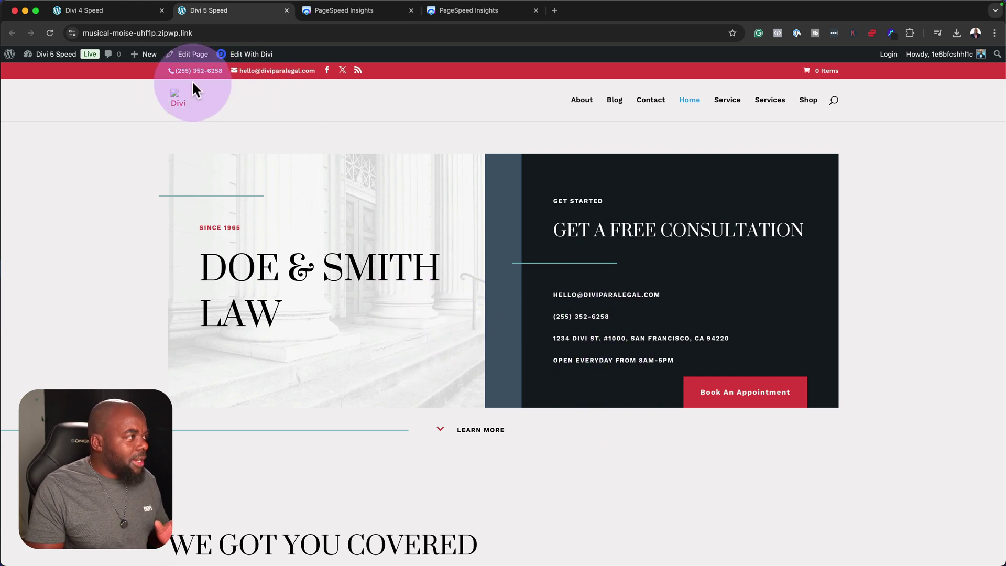
# Compare the Divi 4 and Divi 5 Doe & Smith Law home pages again, ending on Divi 4.
pyautogui.click(140, 12)
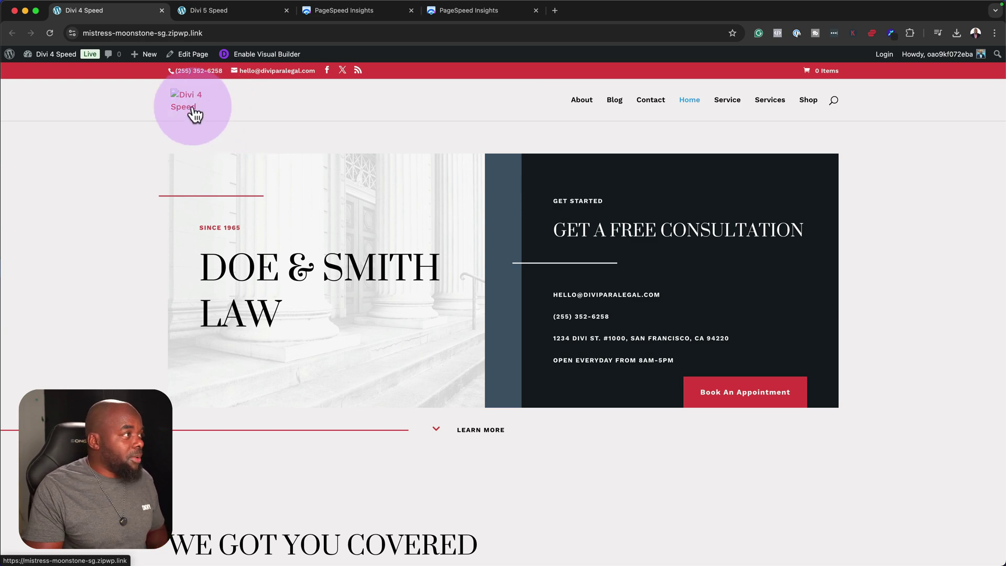
pyautogui.scroll(-8, 388, 257)
pyautogui.scroll(-15, 390, 253)
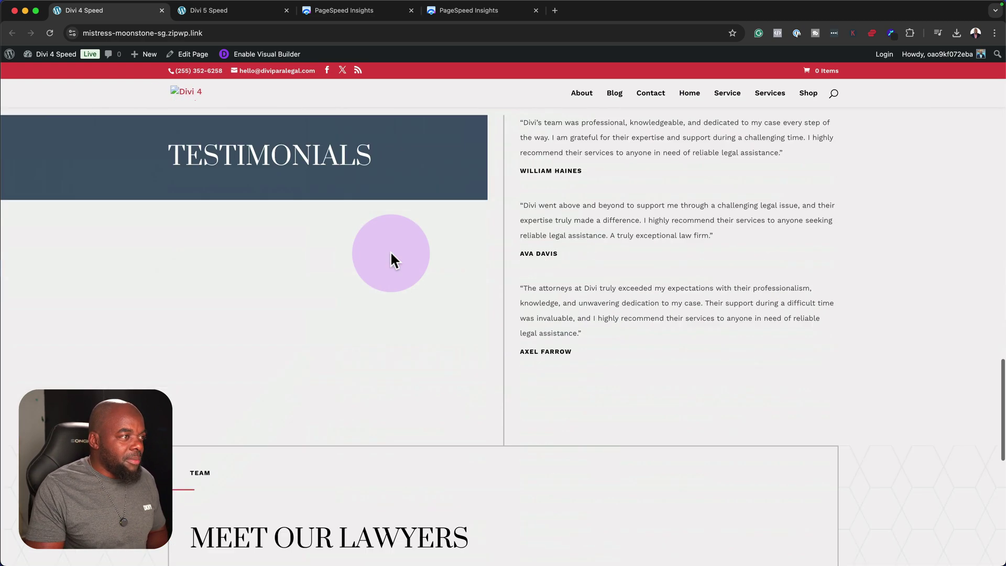
pyautogui.scroll(20, 391, 250)
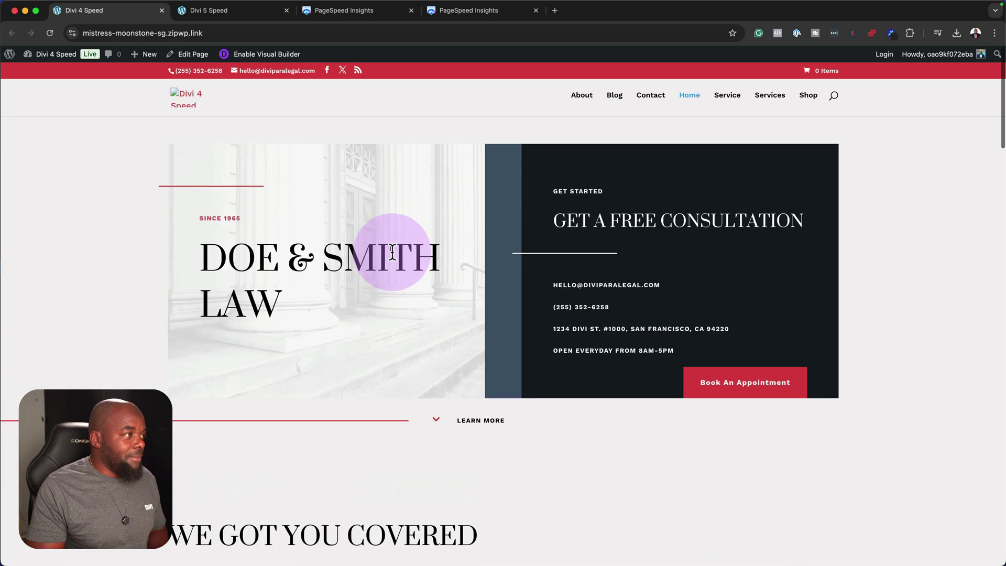
pyautogui.click(246, 20)
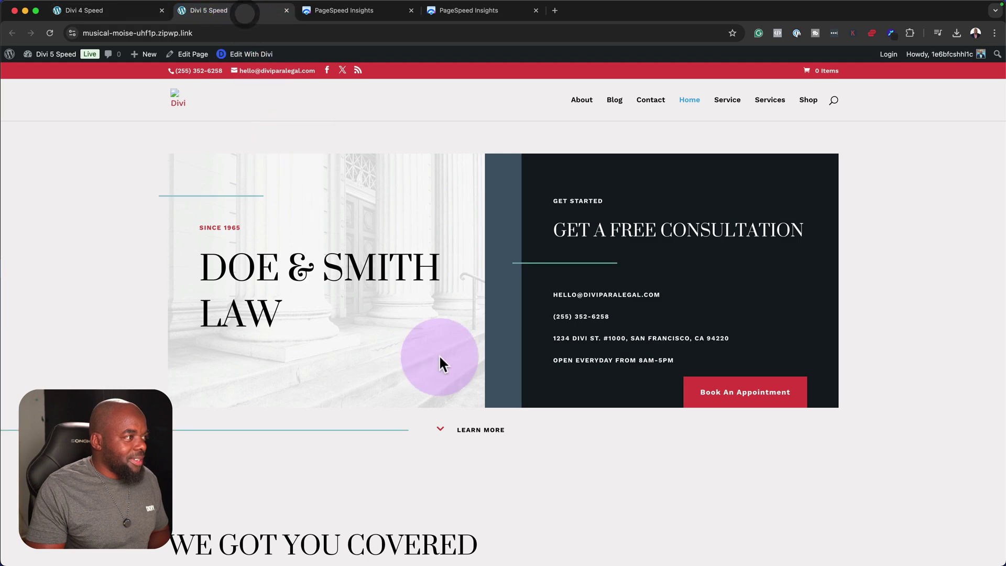
pyautogui.scroll(-15, 440, 356)
pyautogui.scroll(-10, 440, 356)
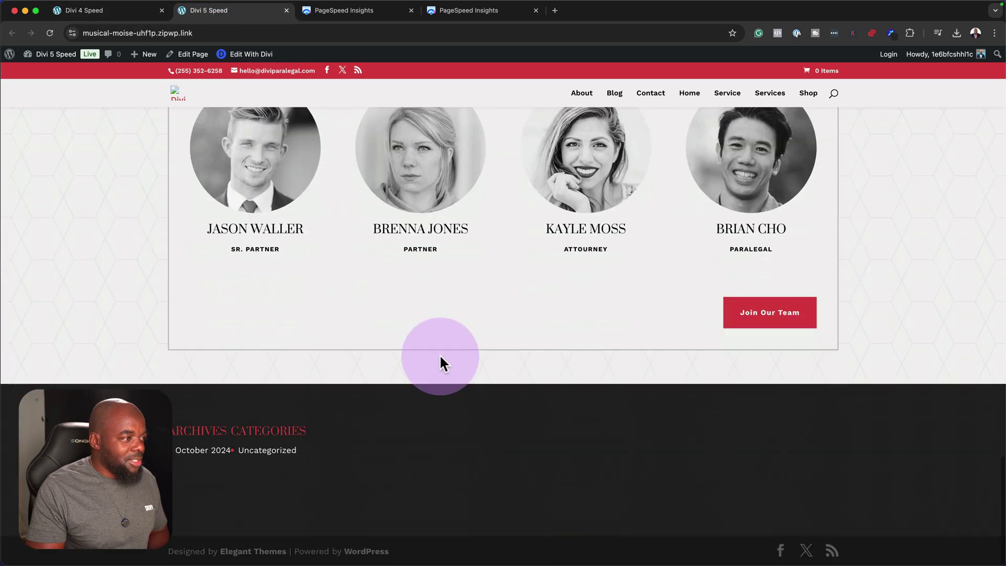
pyautogui.scroll(20, 440, 355)
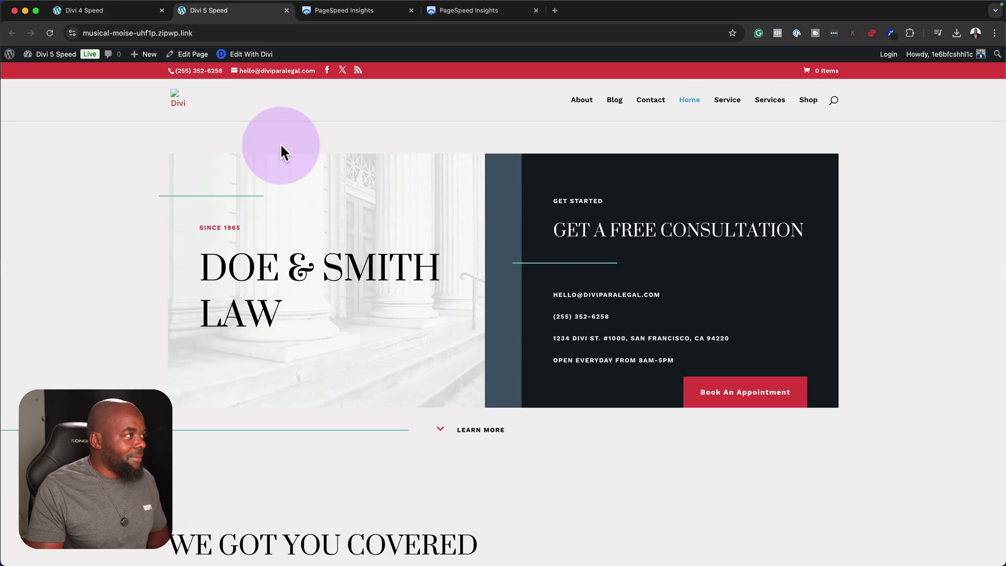
pyautogui.click(146, 16)
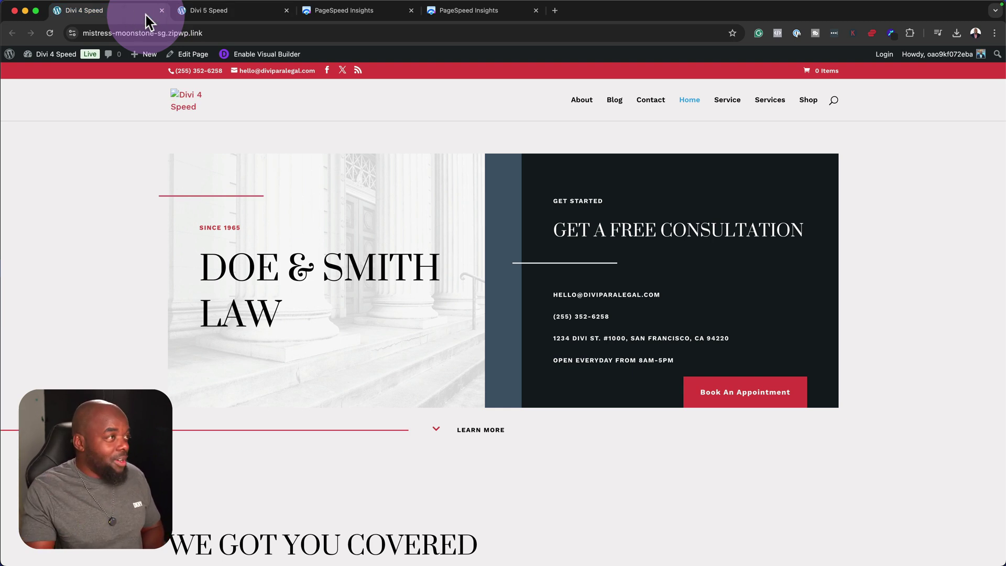
# Analyze the Divi 4 Speed home page URL in PageSpeed Insights, then select the Divi 5 site's address.
pyautogui.click(228, 36)
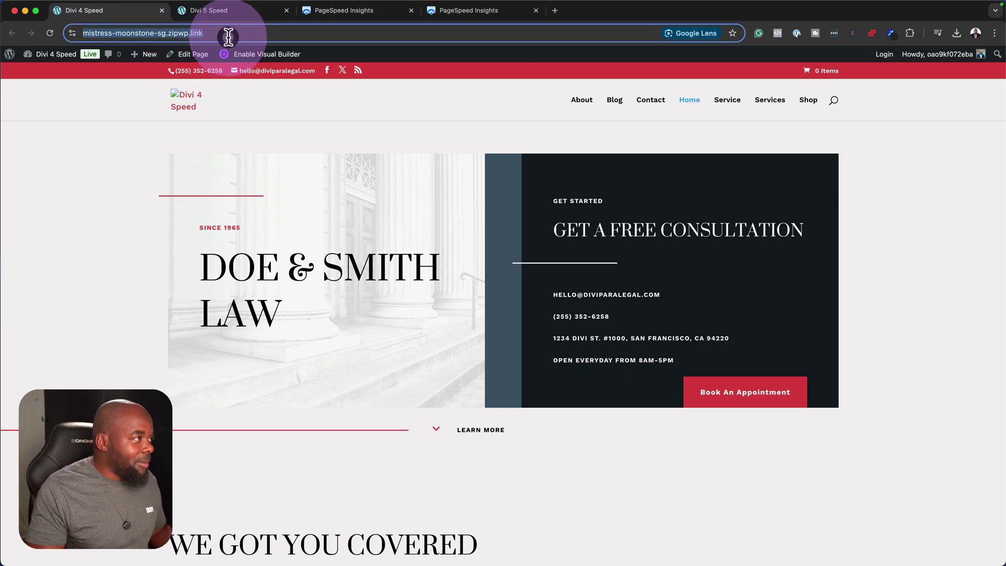
pyautogui.click(351, 11)
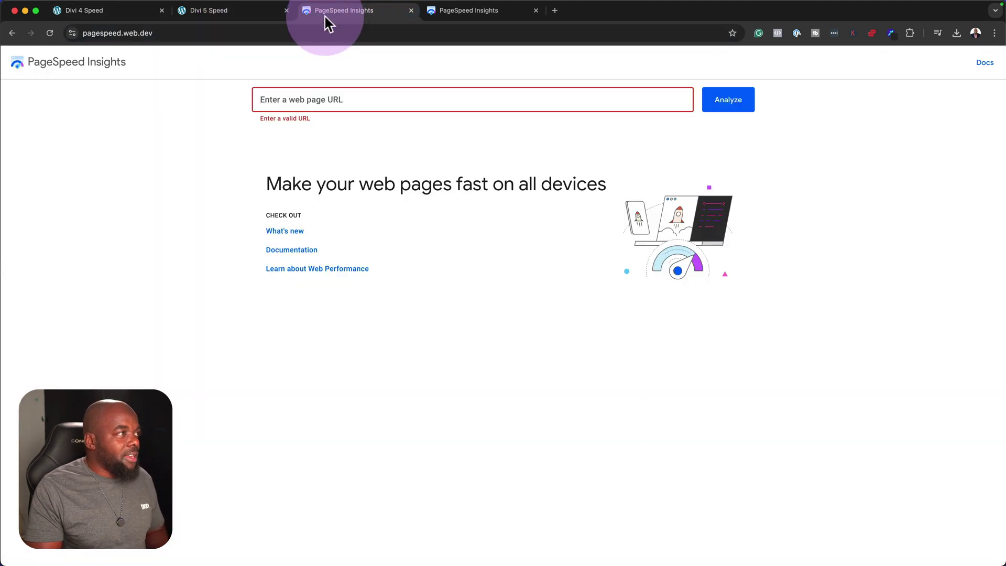
pyautogui.click(384, 99)
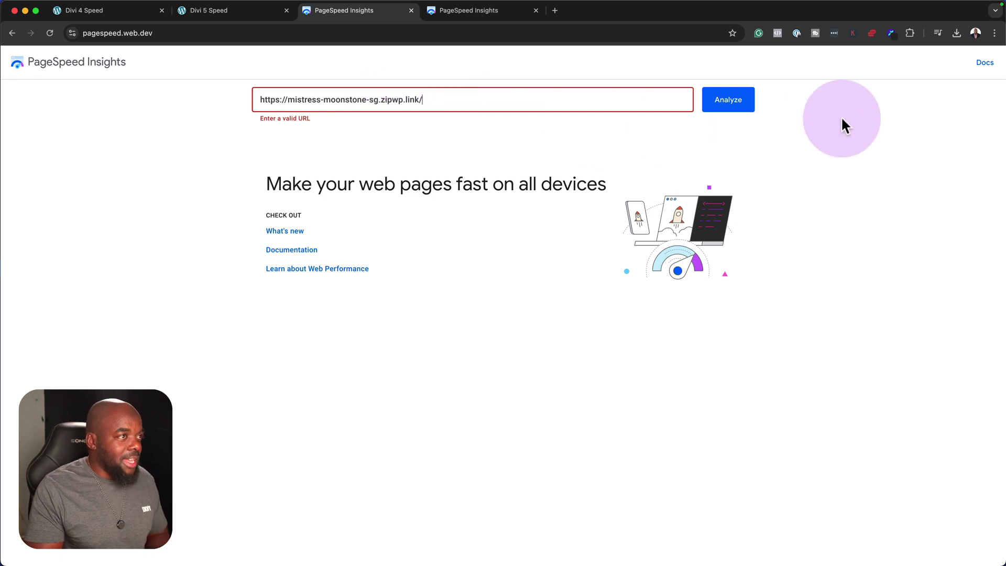
pyautogui.click(738, 104)
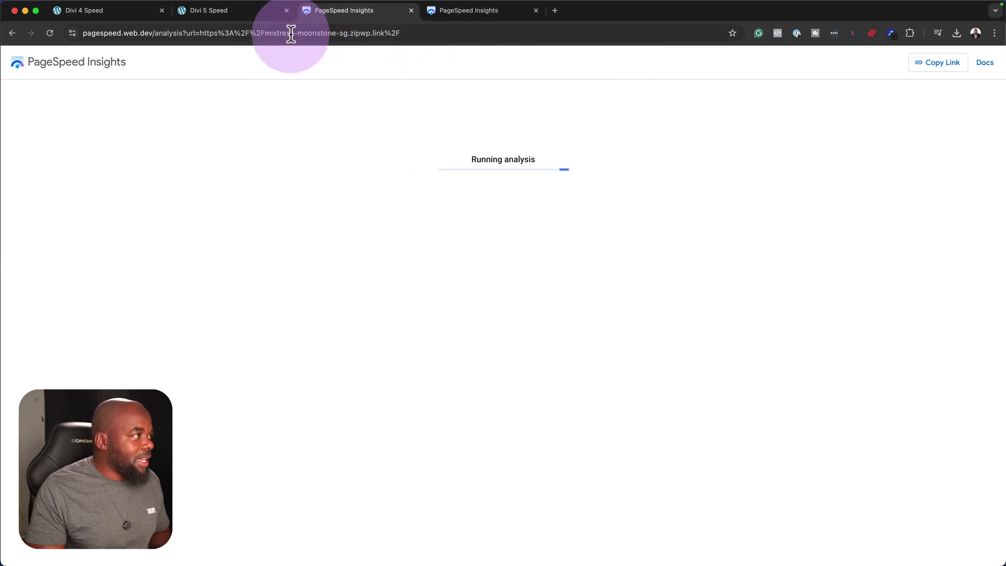
pyautogui.click(260, 16)
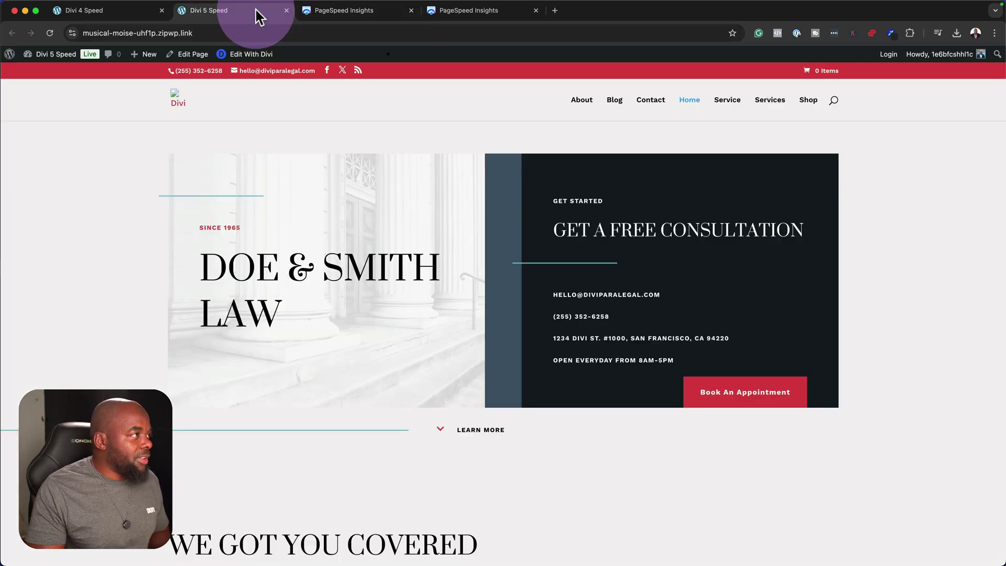
pyautogui.click(219, 32)
pyautogui.press('super+c')
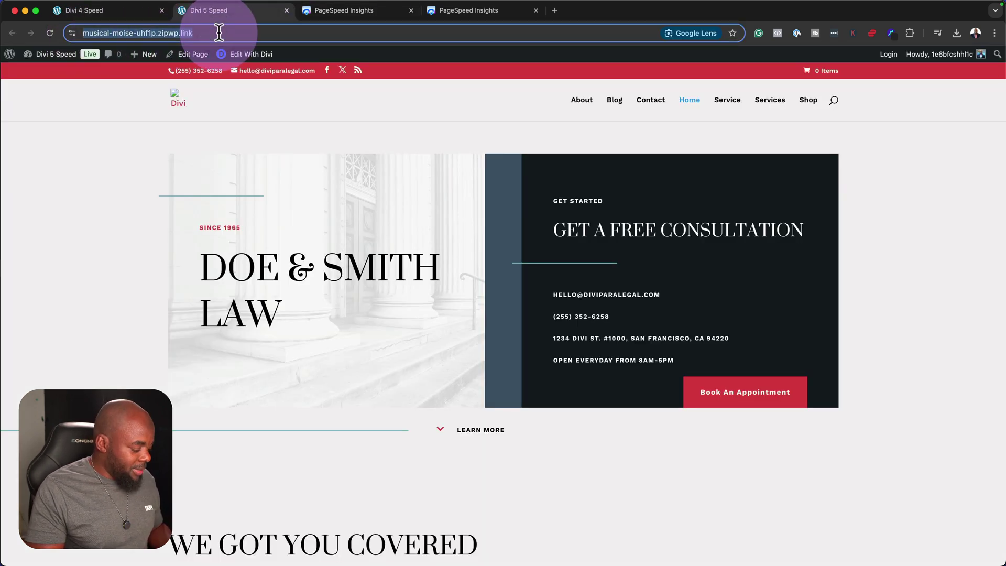
# Analyze musical-moise-uhf1p.zipwp.link in PageSpeed Insights and check both reports' progress.
pyautogui.click(498, 11)
pyautogui.click(365, 94)
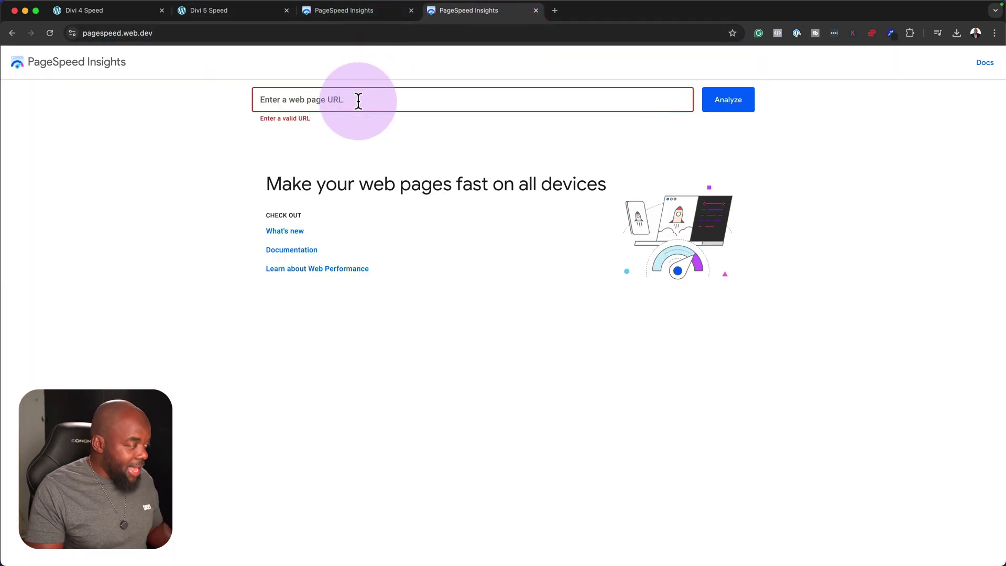
pyautogui.press('super+v')
pyautogui.click(728, 99)
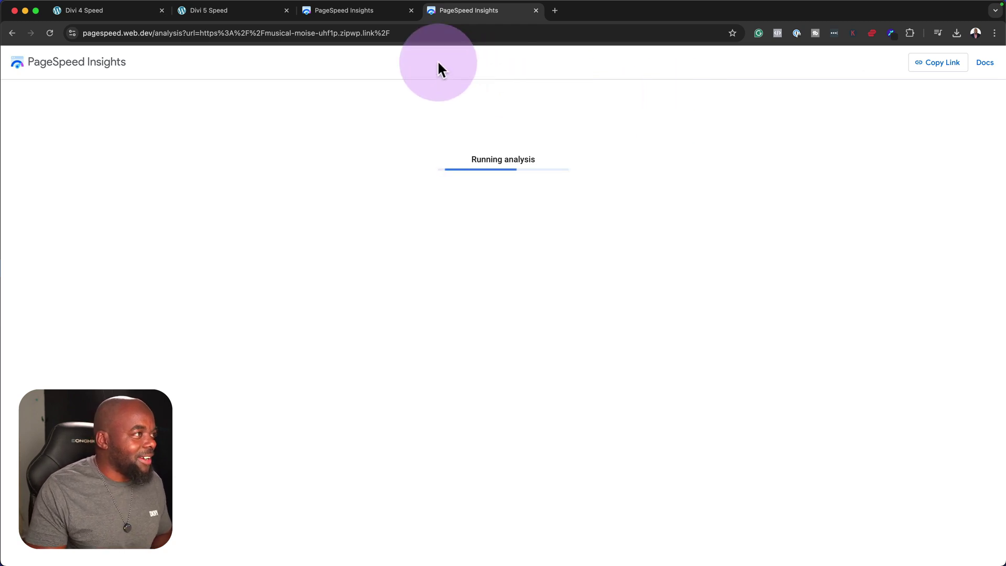
pyautogui.click(366, 11)
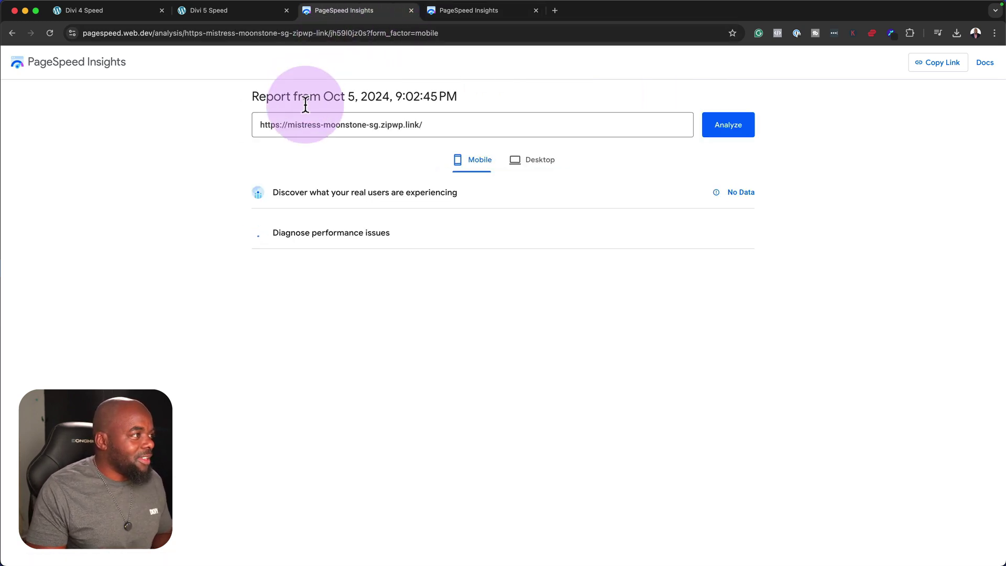
pyautogui.click(496, 11)
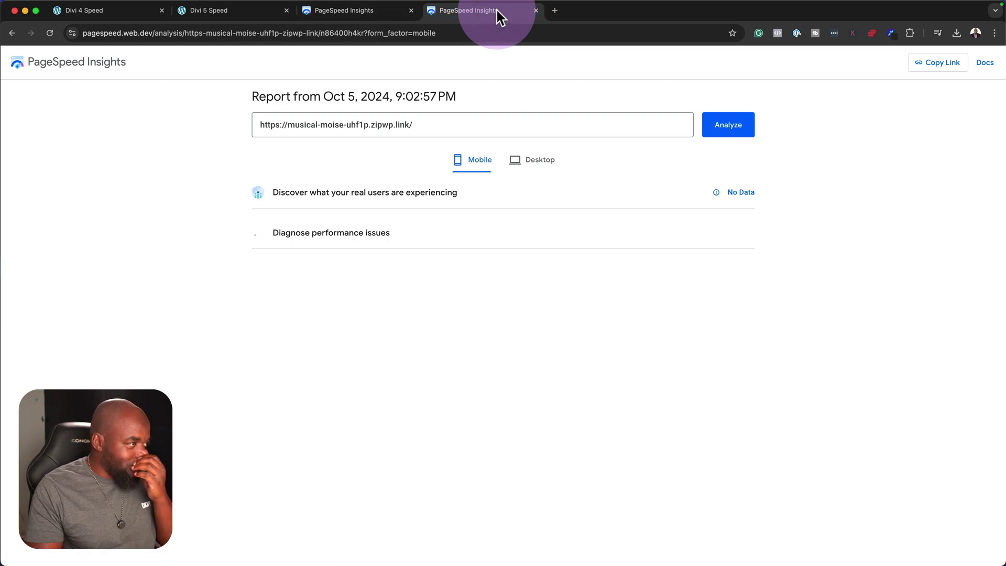
# Review the Divi 4 mobile report: Performance 66, Accessibility 78, Best Practices 96, SEO 92.
pyautogui.click(365, 16)
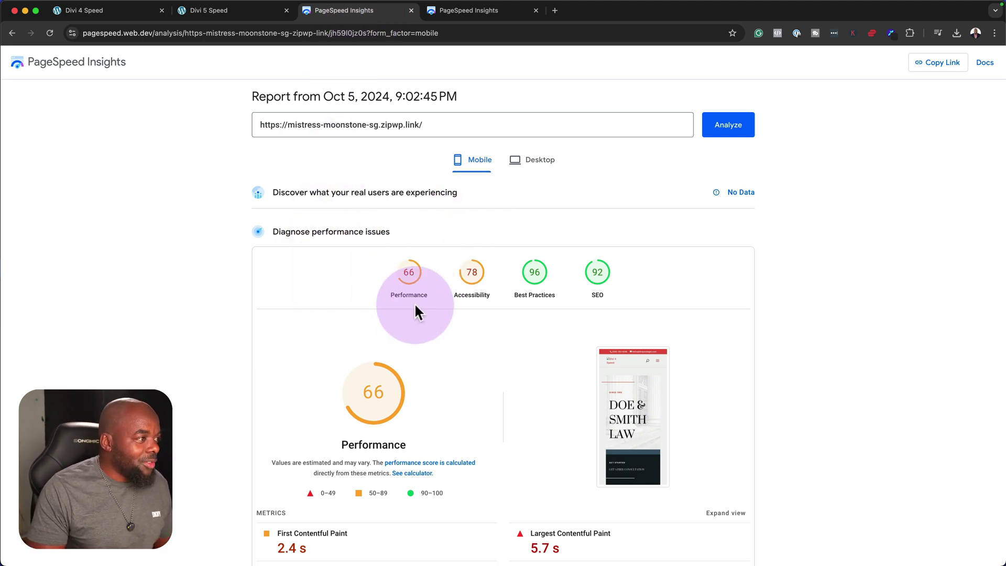
pyautogui.moveTo(372, 385)
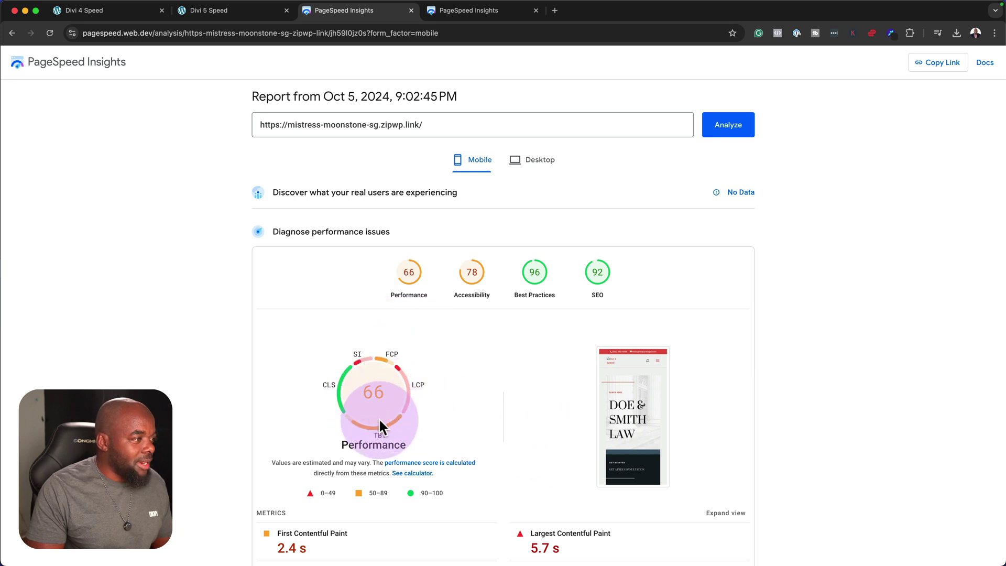
pyautogui.scroll(-3, 184, 398)
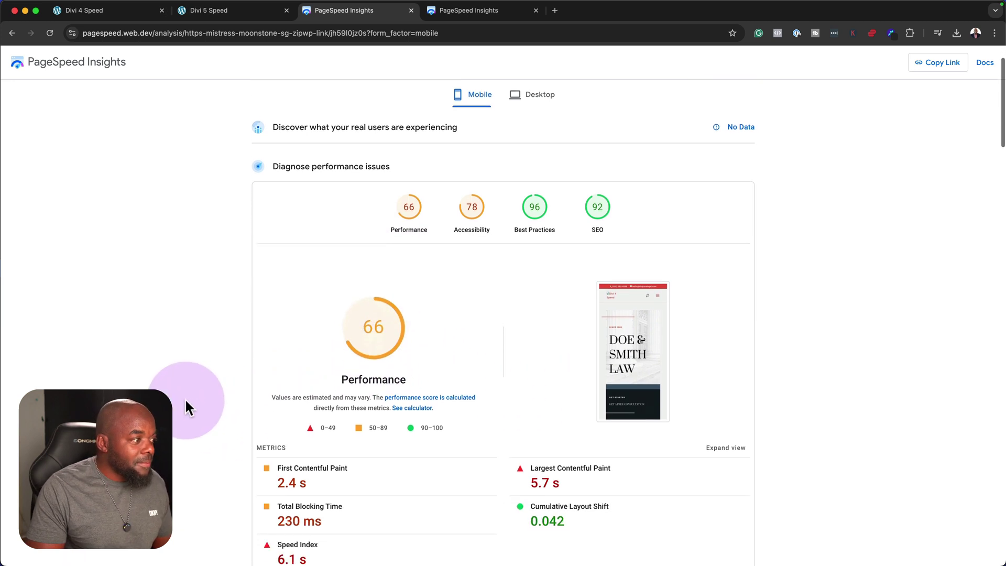
pyautogui.scroll(-10, 184, 398)
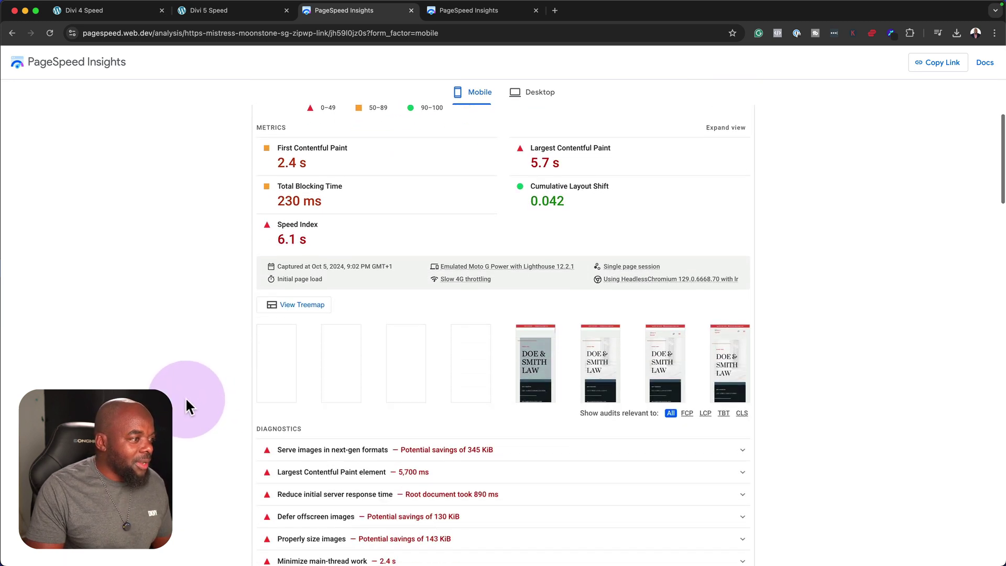
pyautogui.scroll(-5, 255, 404)
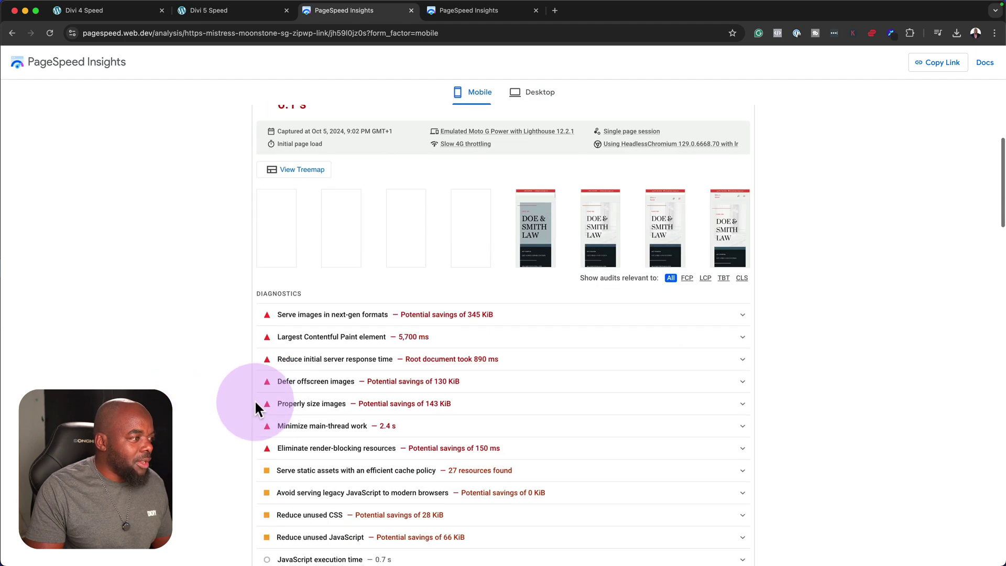
pyautogui.scroll(20, 254, 399)
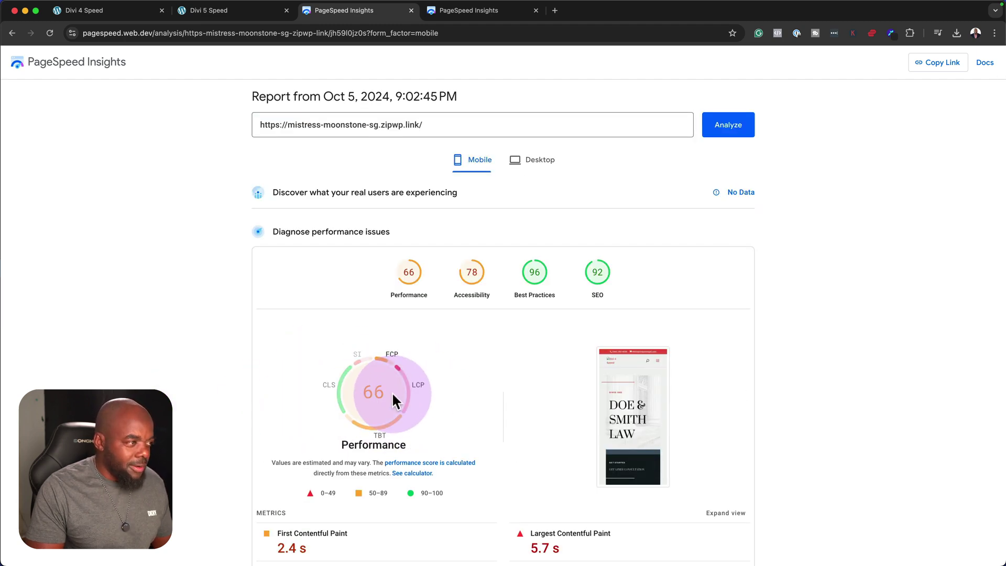
# Switch the Divi 4 report to Desktop, showing Performance 92 and Accessibility 84.
pyautogui.click(532, 163)
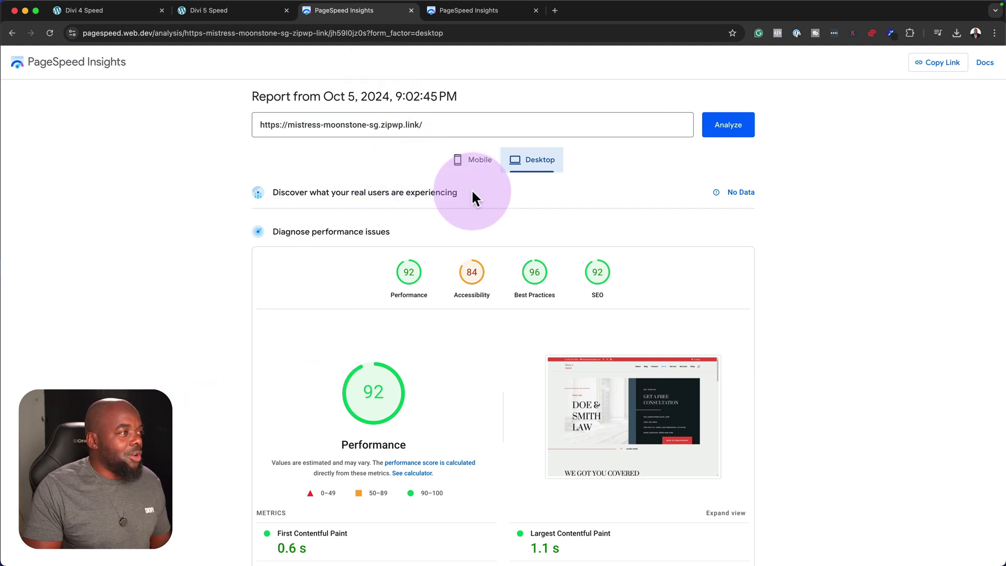
pyautogui.click(480, 11)
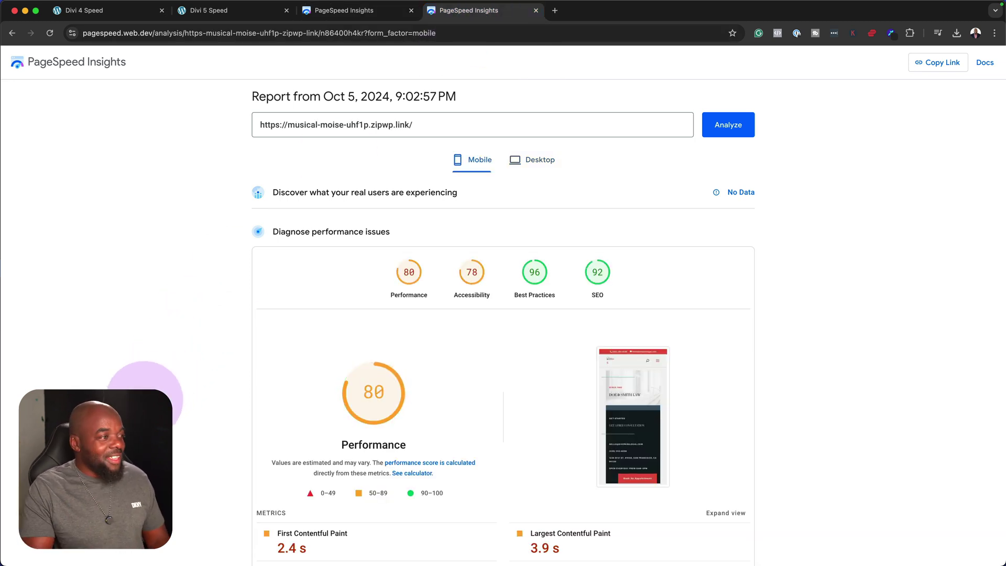
pyautogui.click(543, 169)
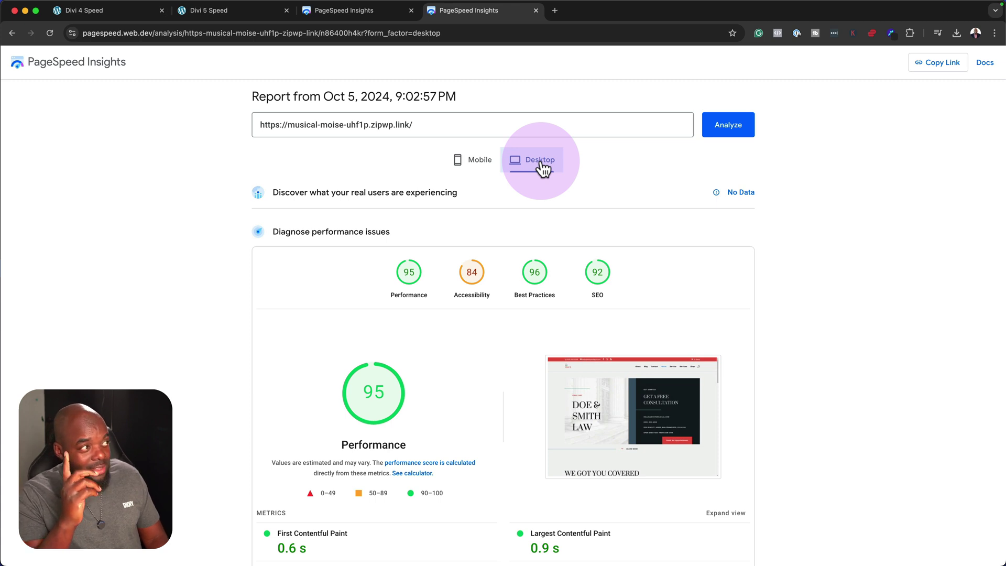
pyautogui.click(383, 12)
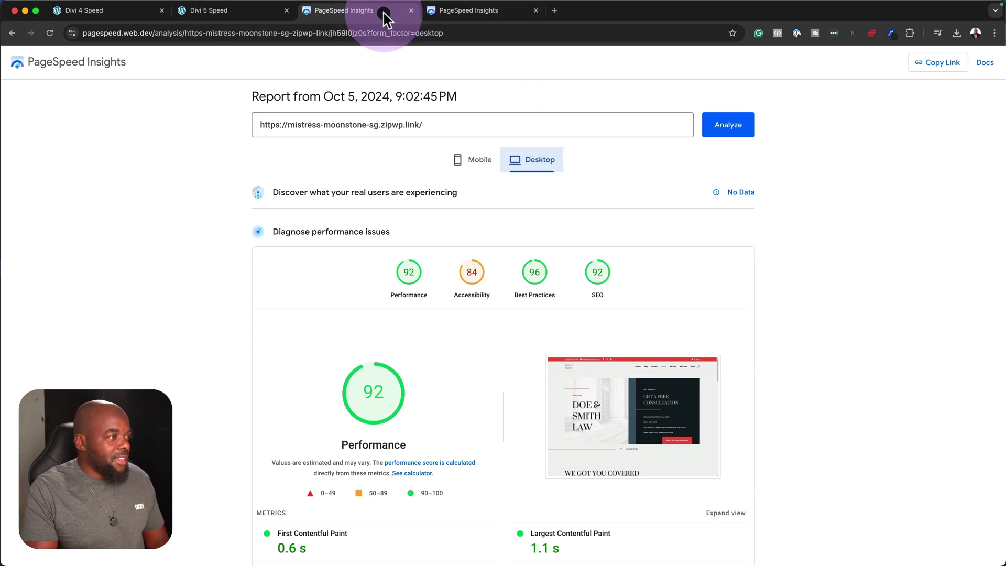
pyautogui.moveTo(391, 399)
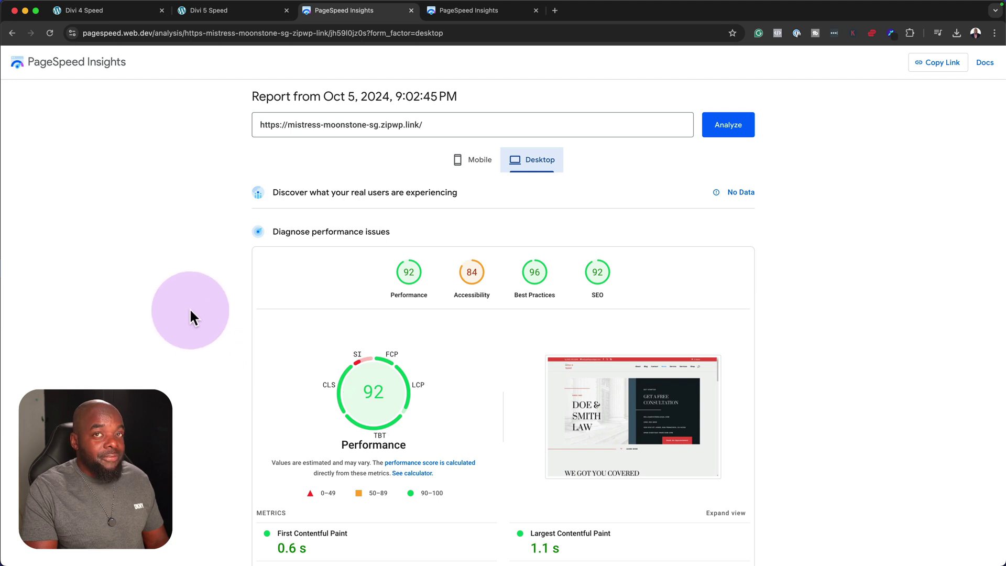
pyautogui.click(471, 11)
pyautogui.click(530, 165)
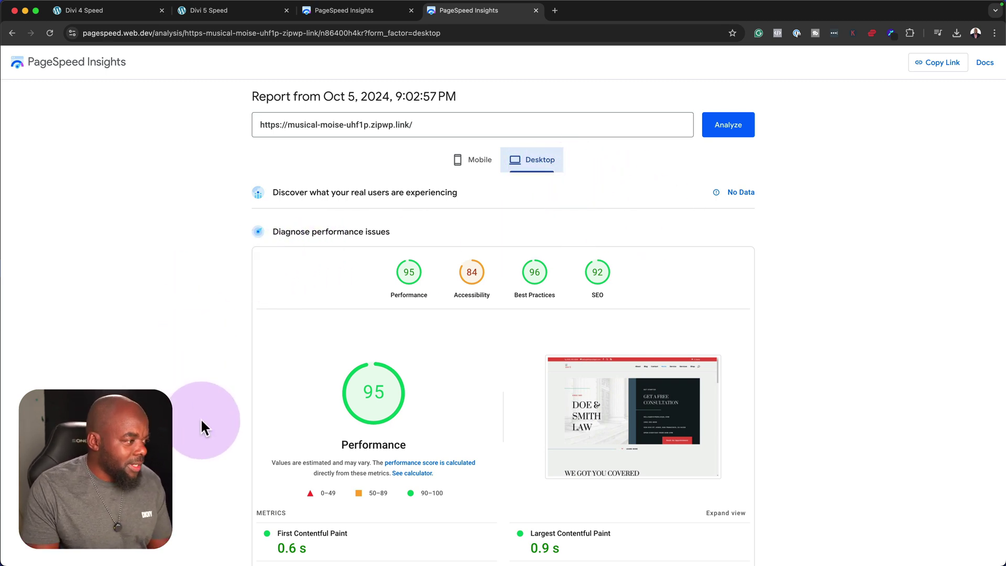
pyautogui.scroll(-1, 201, 417)
pyautogui.scroll(-5, 203, 416)
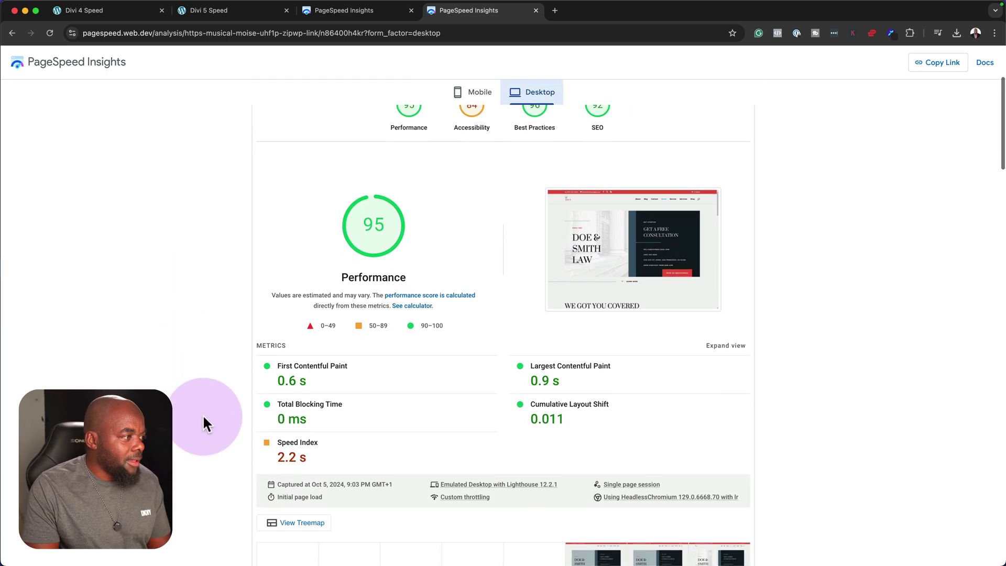
pyautogui.scroll(-6, 204, 415)
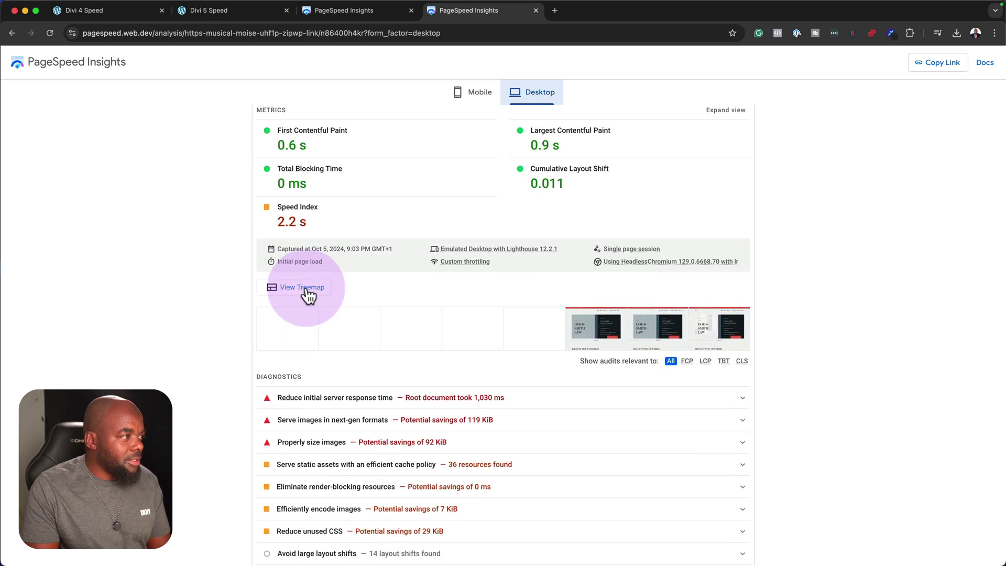
pyautogui.click(306, 288)
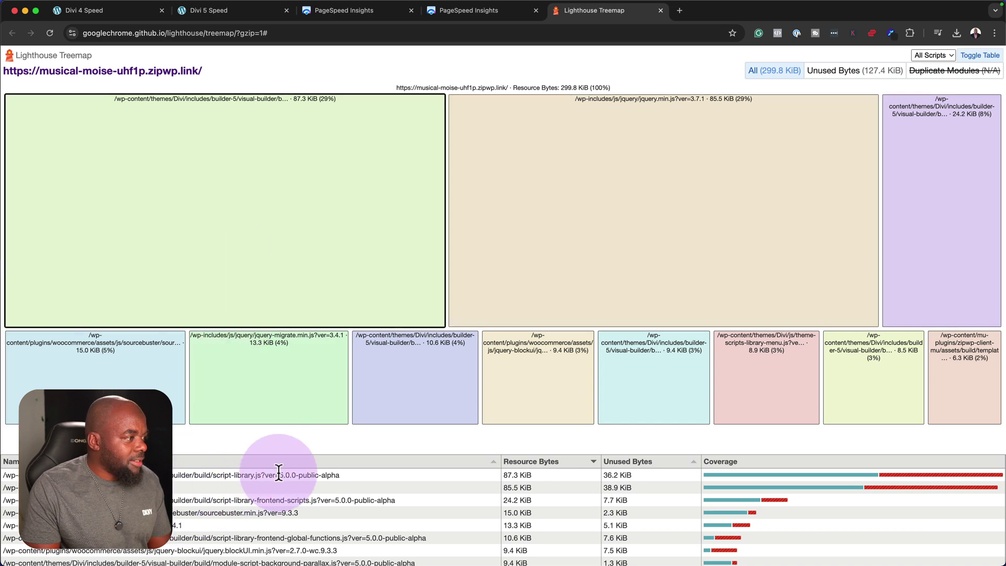
pyautogui.click(661, 10)
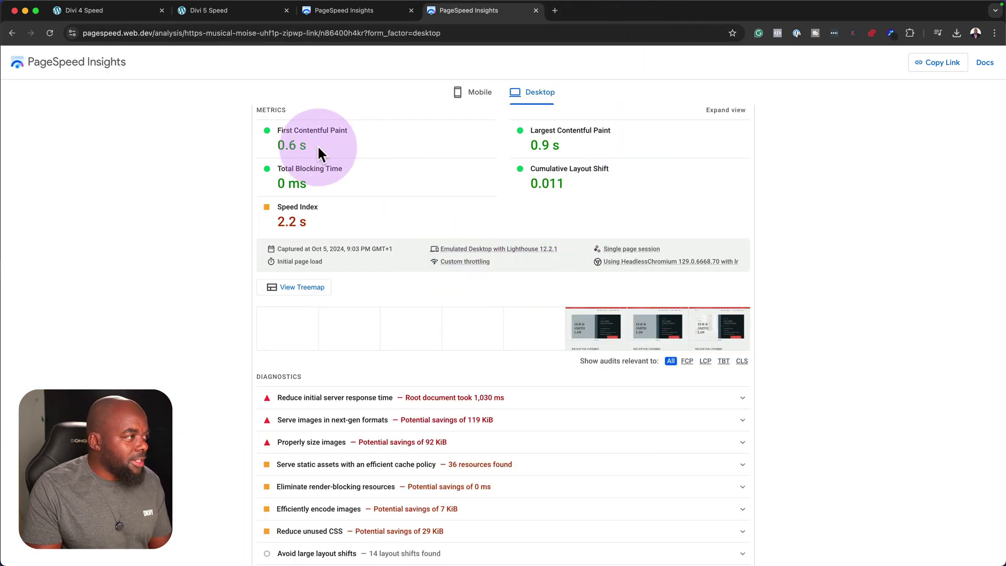
pyautogui.scroll(-1, 484, 362)
pyautogui.scroll(-5, 486, 362)
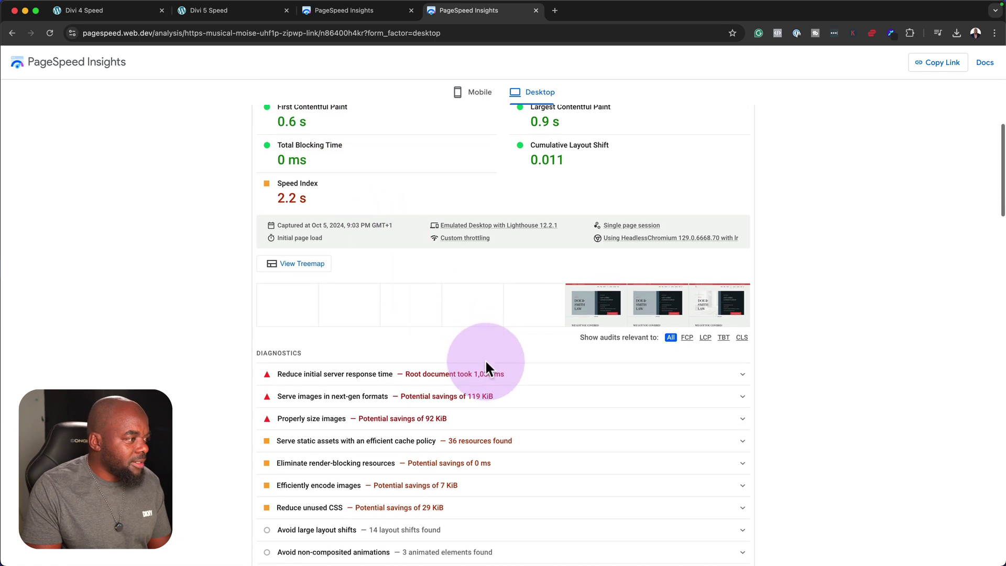
pyautogui.scroll(-1, 488, 368)
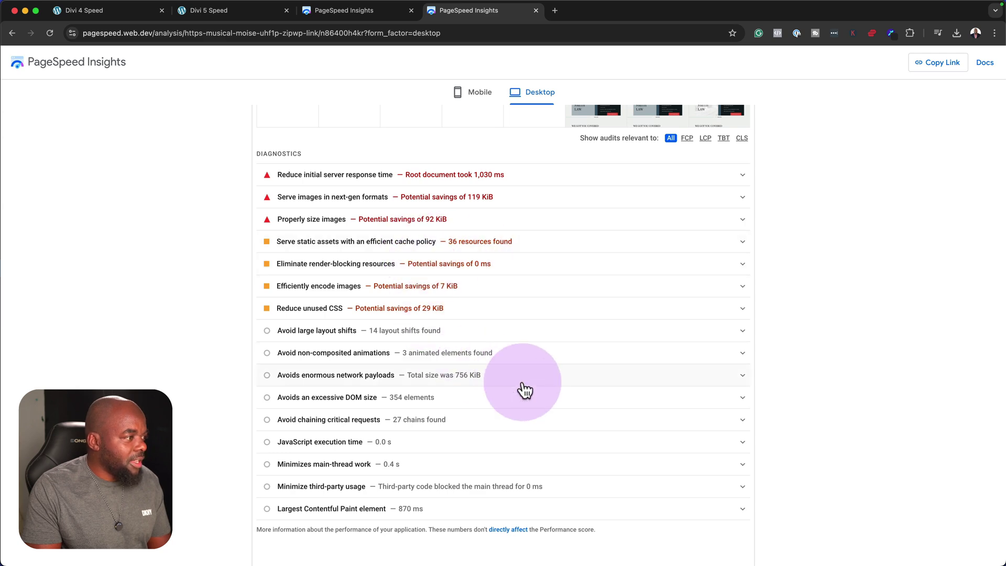
pyautogui.scroll(-1, 524, 389)
pyautogui.scroll(10, 523, 390)
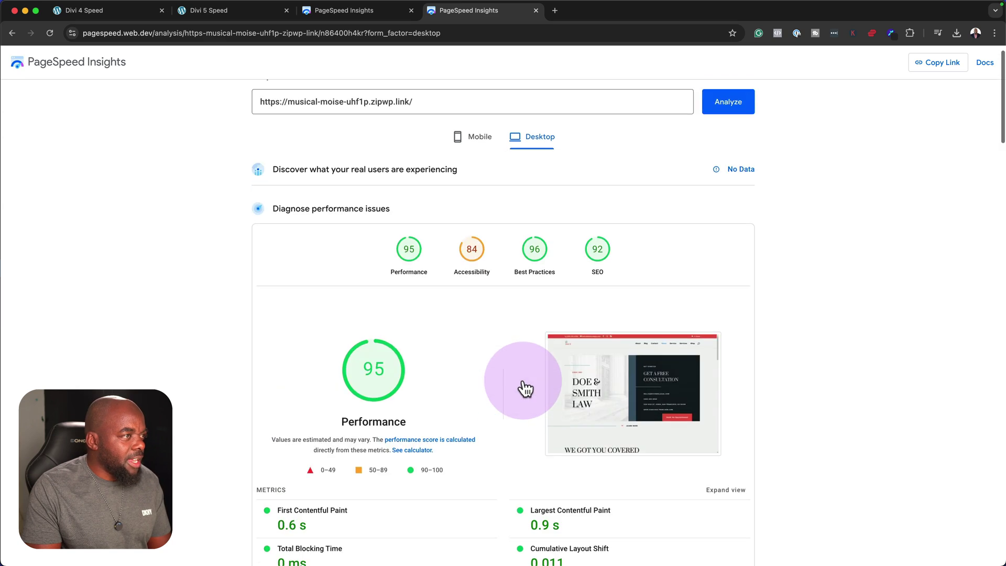
pyautogui.scroll(1, 525, 389)
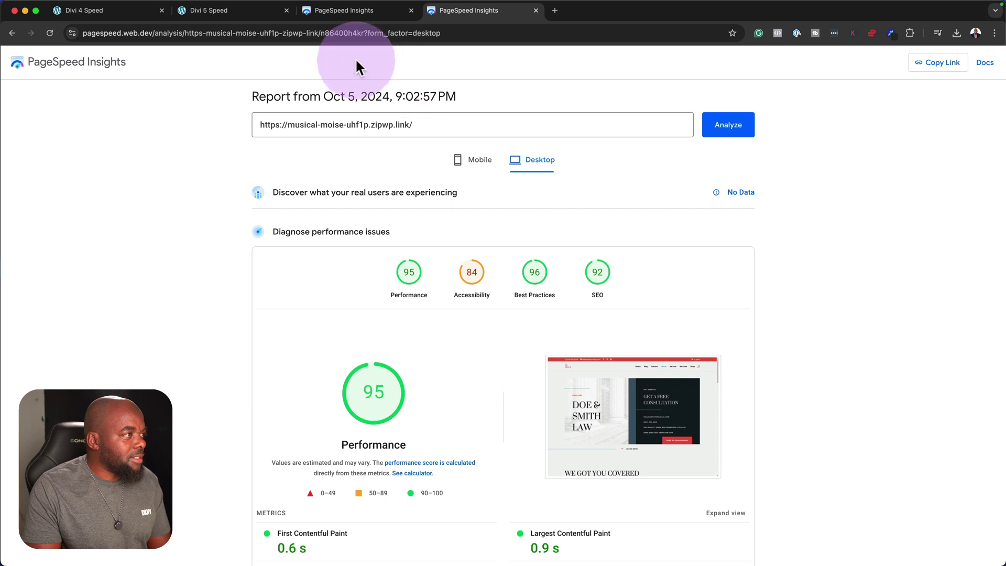
# Review the Divi 5 site's mobile report (Performance 80, LCP 3.9 s), then return to the top.
pyautogui.click(471, 167)
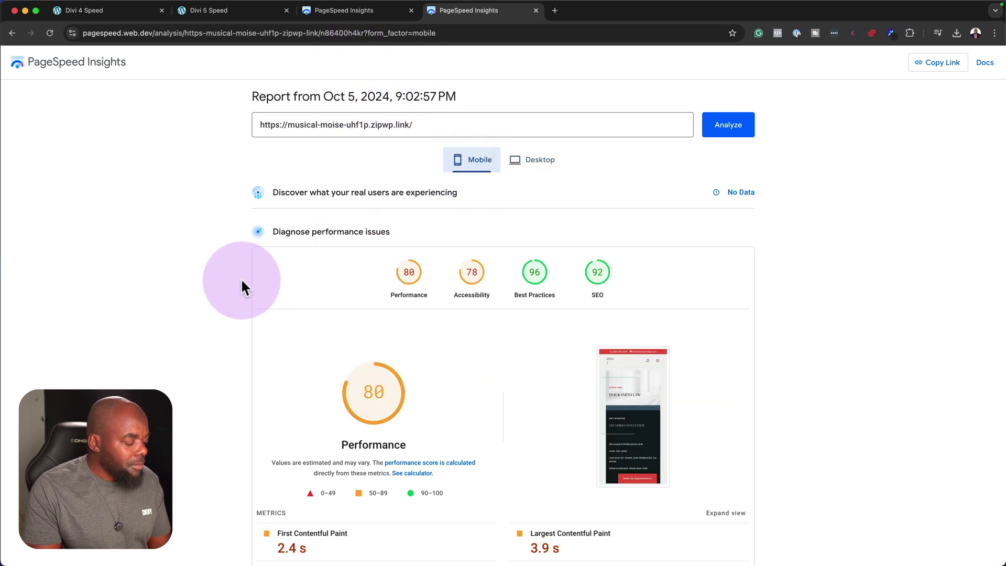
pyautogui.scroll(-5, 241, 288)
pyautogui.scroll(-15, 242, 280)
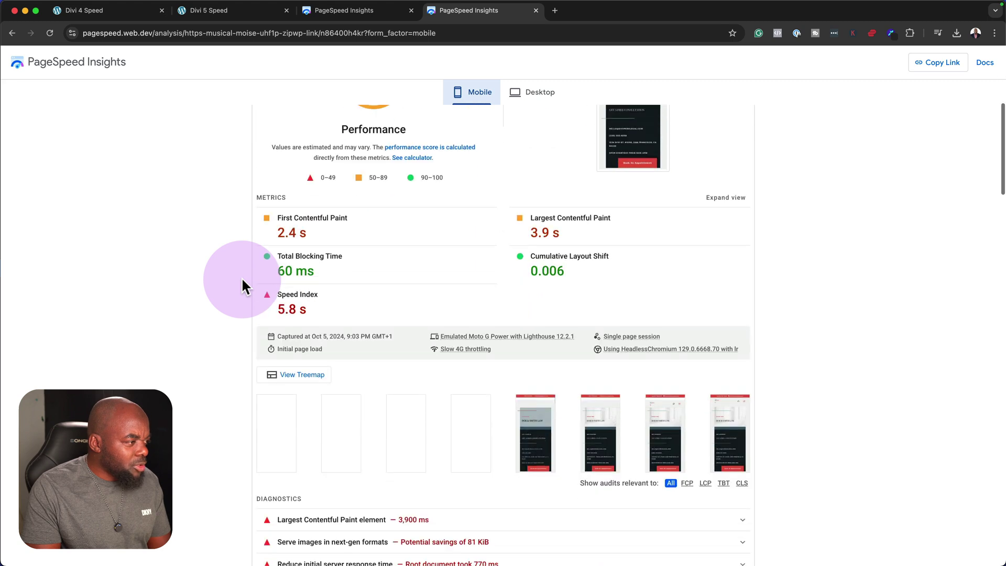
pyautogui.scroll(-10, 242, 280)
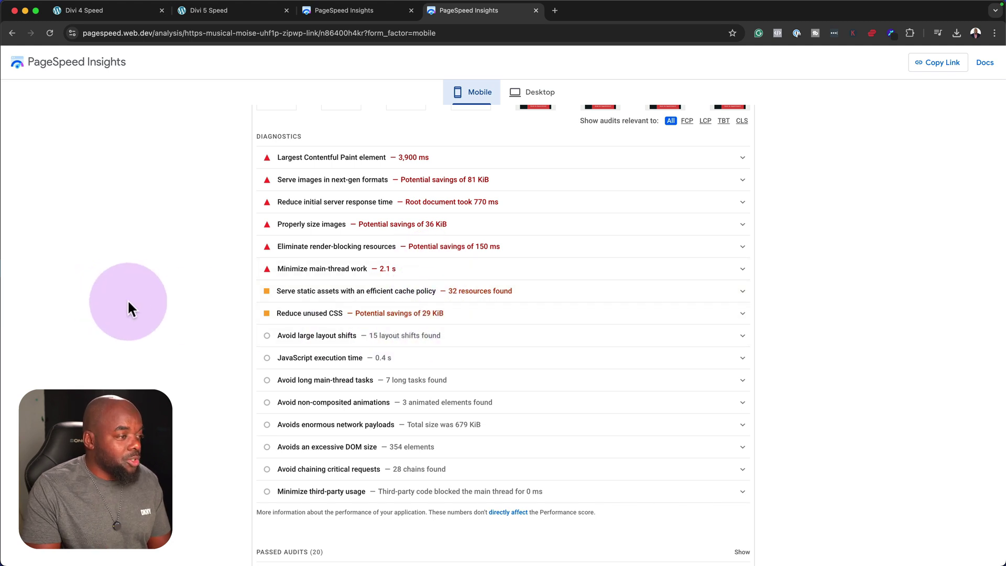
pyautogui.scroll(-11, 128, 301)
pyautogui.scroll(-5, 129, 306)
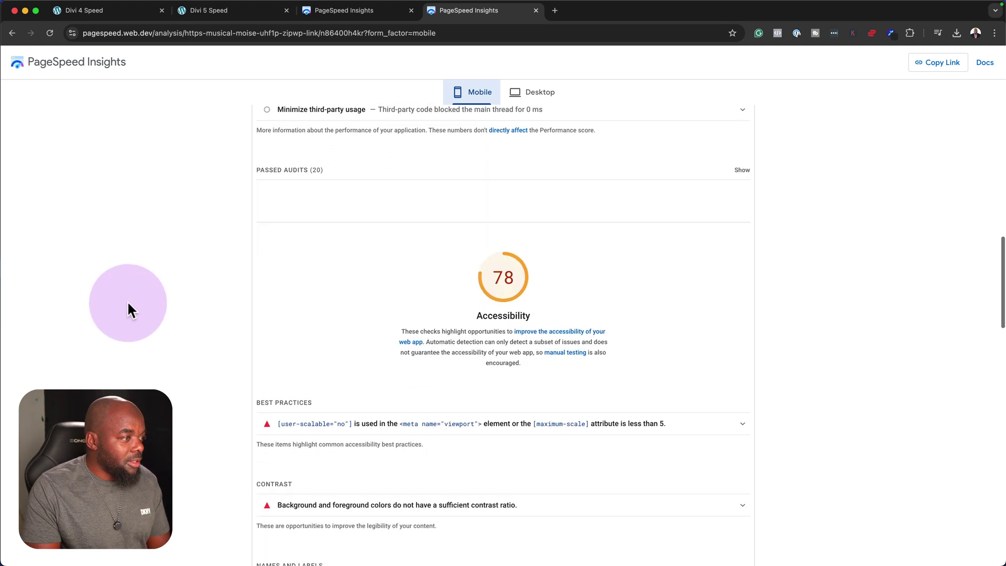
pyautogui.scroll(-5, 340, 316)
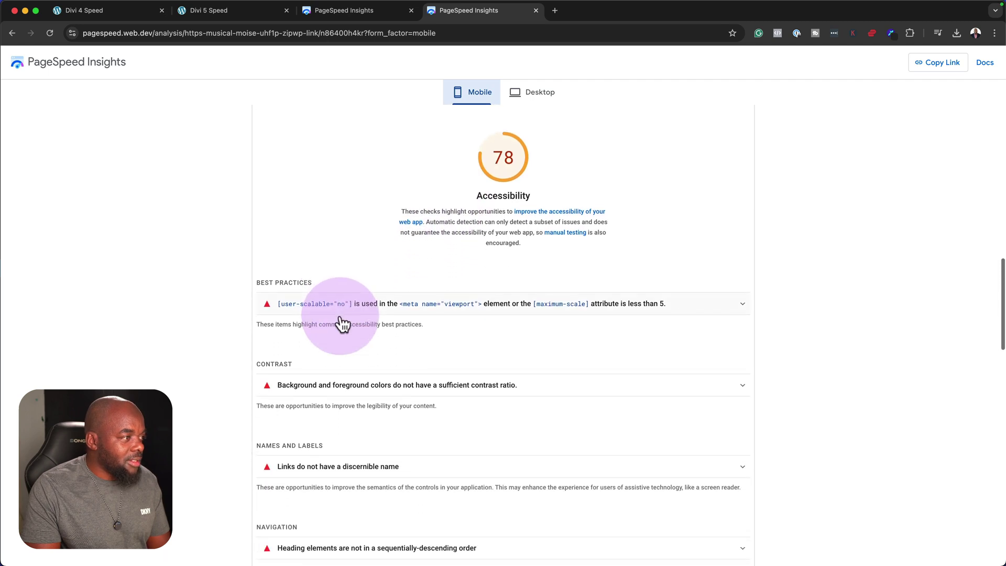
pyautogui.scroll(-19, 341, 317)
pyautogui.scroll(-4, 341, 317)
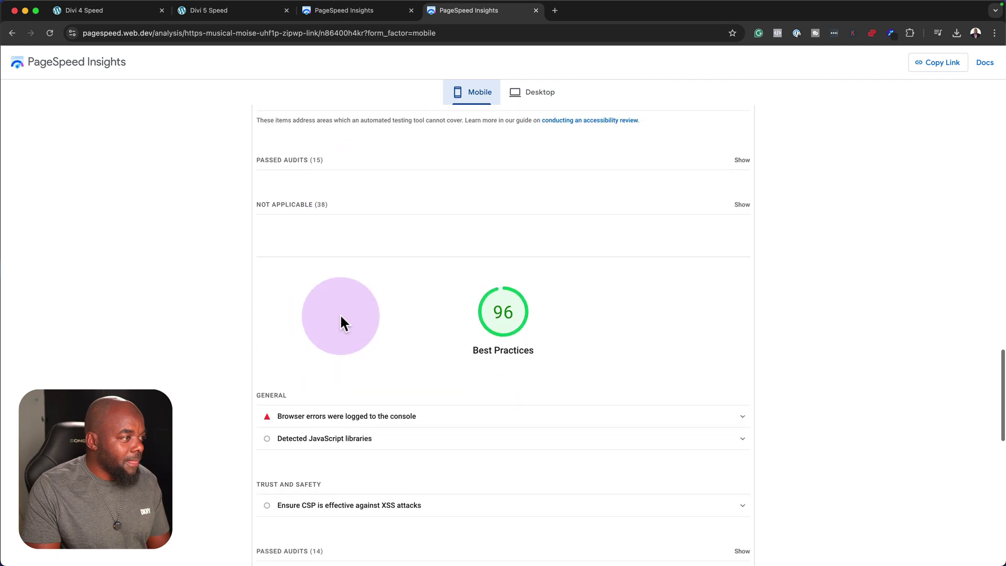
pyautogui.scroll(-1, 341, 317)
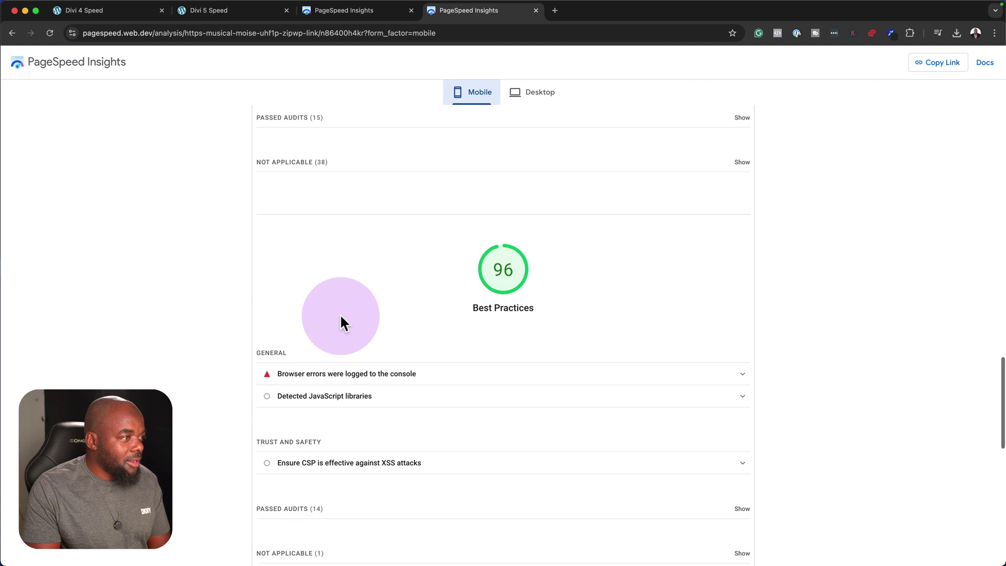
pyautogui.scroll(-1, 372, 306)
pyautogui.scroll(-20, 373, 305)
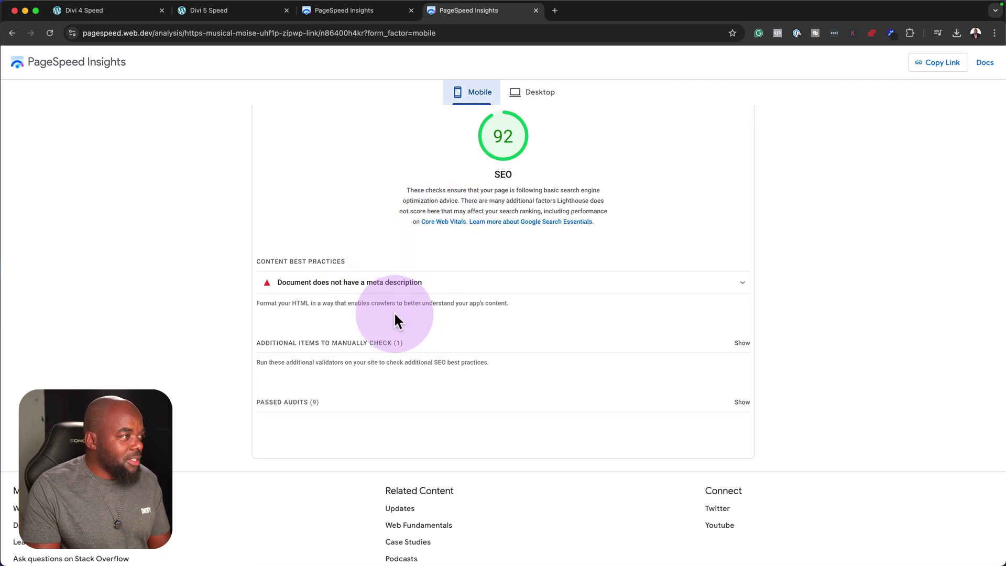
pyautogui.scroll(-1, 403, 322)
pyautogui.press('Home')
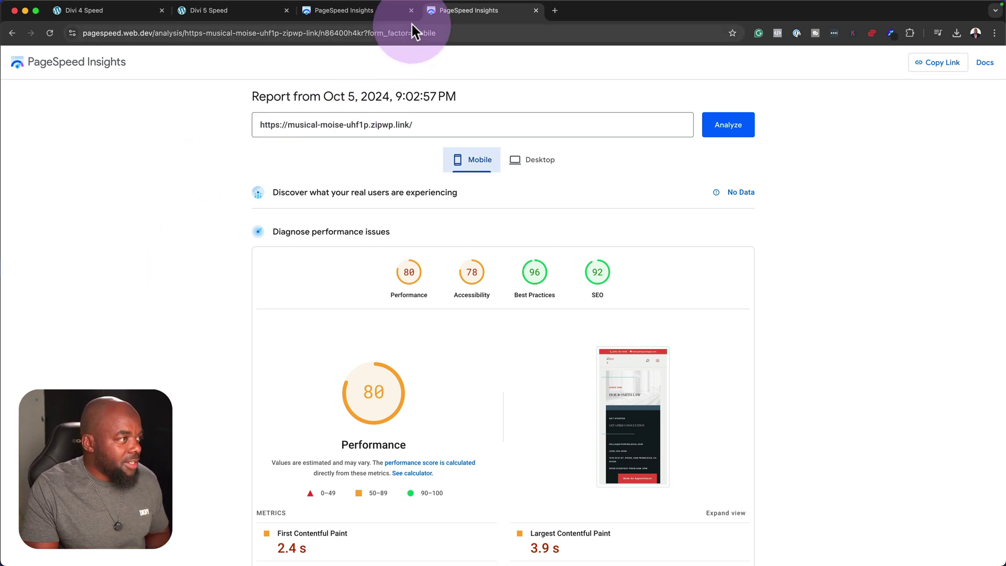
# Bring up the Divi 4 mistress-moonstone mobile report in the third tab, Performance 66 and LCP 5.7 s.
pyautogui.click(372, 18)
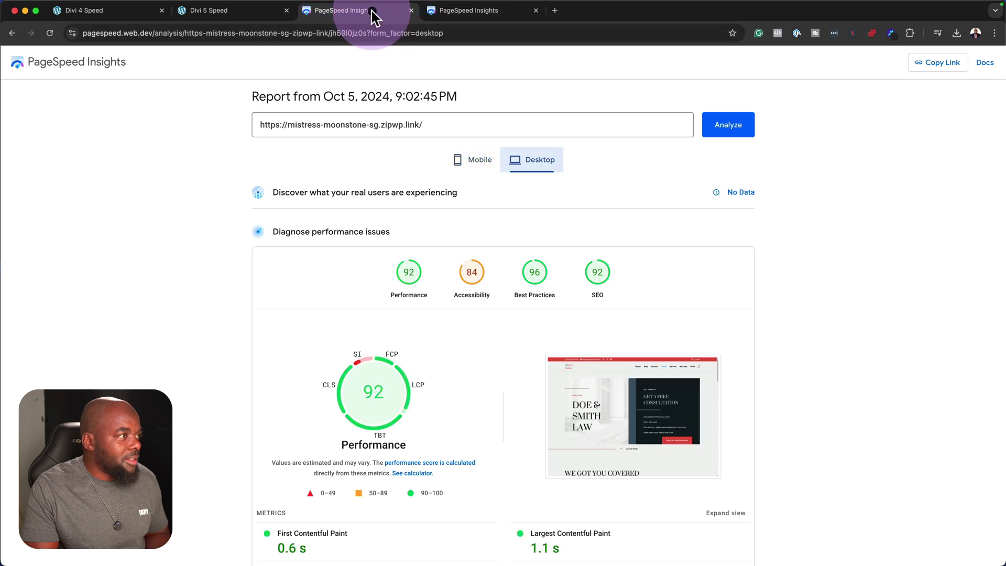
pyautogui.click(479, 161)
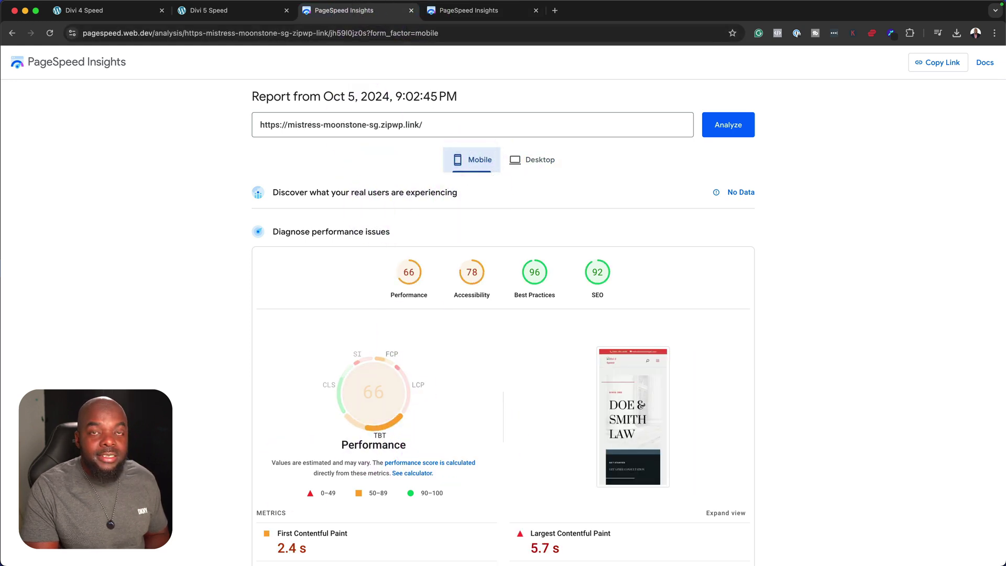